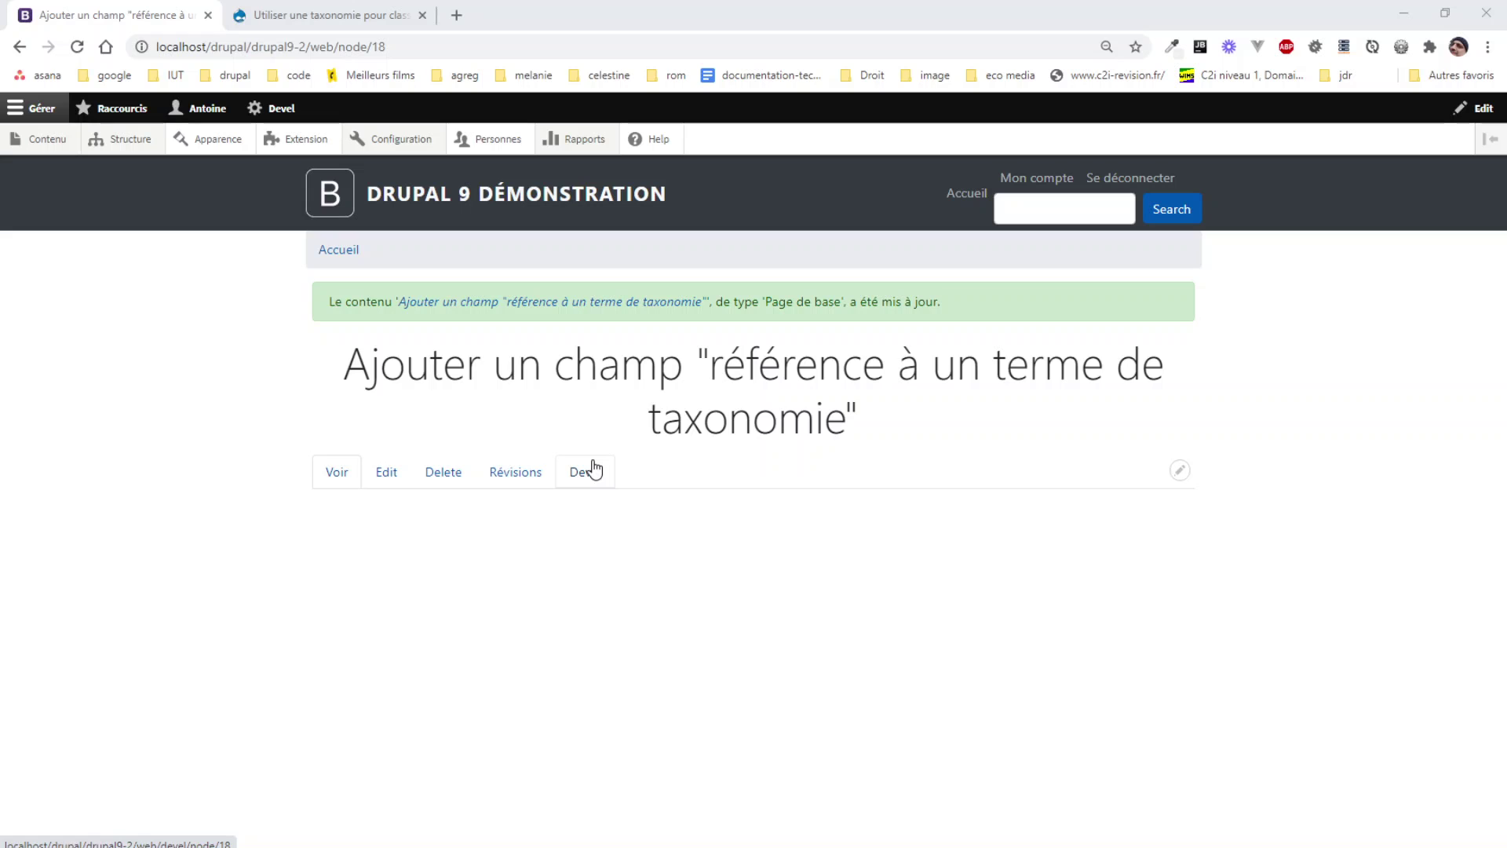
Open the list of terms in the "Catégorie animaux" taxonomy vocabulary to review its hierarchy
{"action": "mouse_move", "coordinate": [140, 159]}
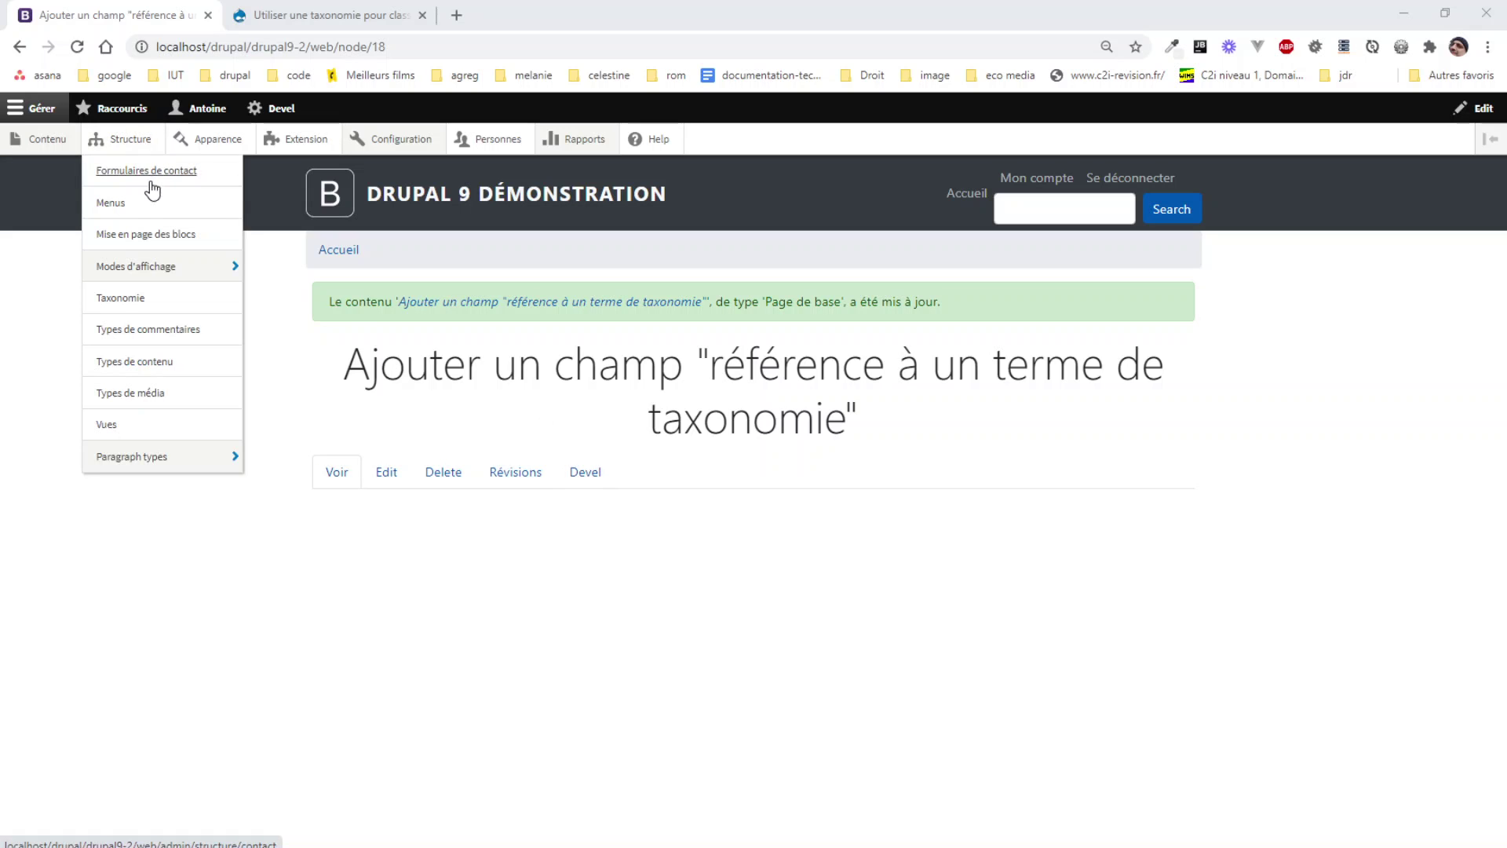
{"action": "left_click", "coordinate": [139, 308]}
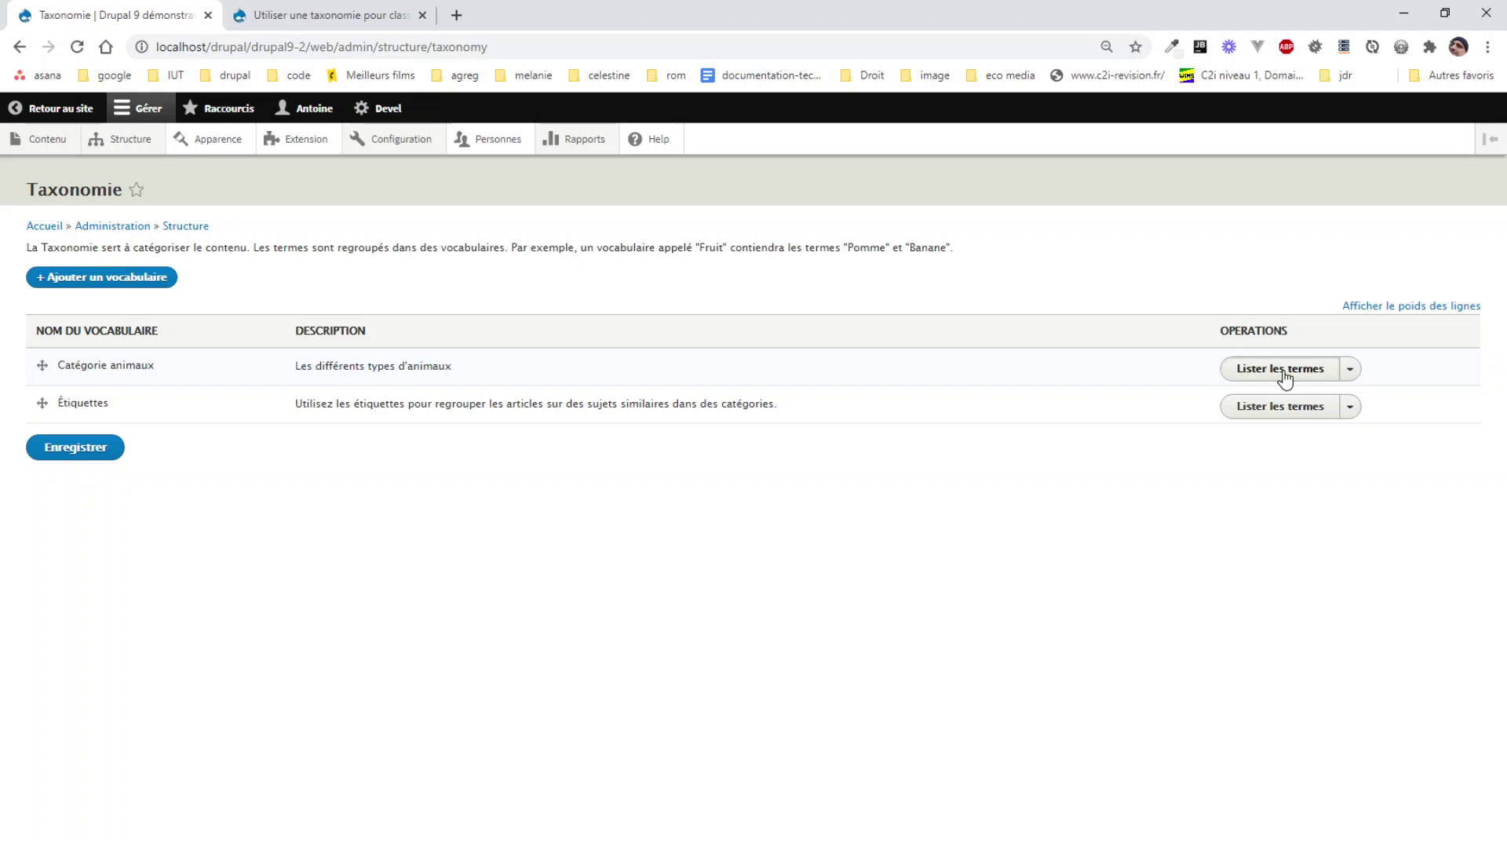
{"action": "left_click", "coordinate": [1286, 375]}
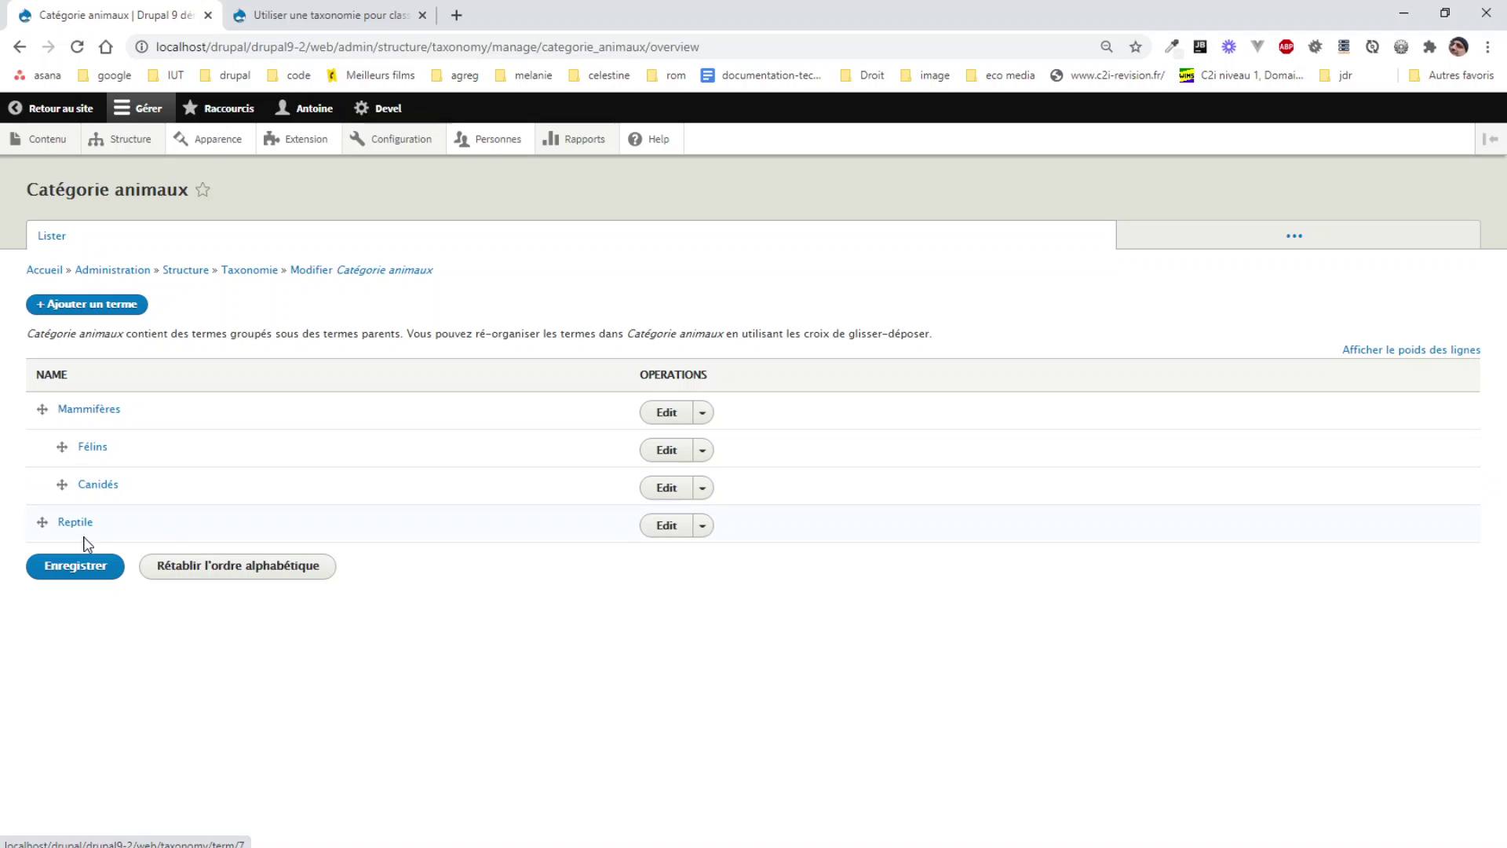
Open the field management page of the Animal content type to review its existing fields
{"action": "mouse_move", "coordinate": [123, 153]}
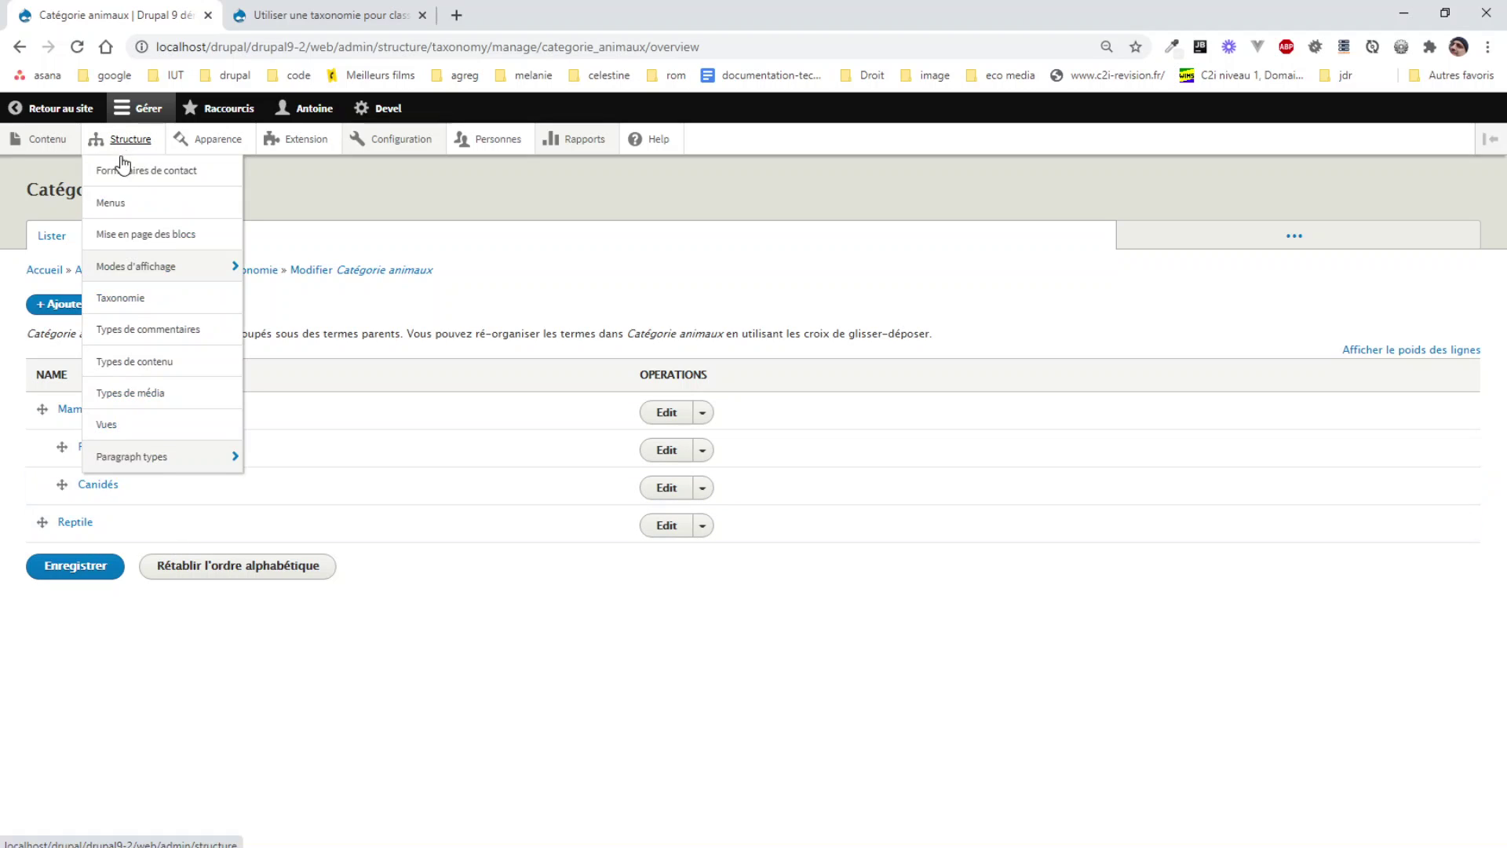
{"action": "left_click", "coordinate": [132, 379]}
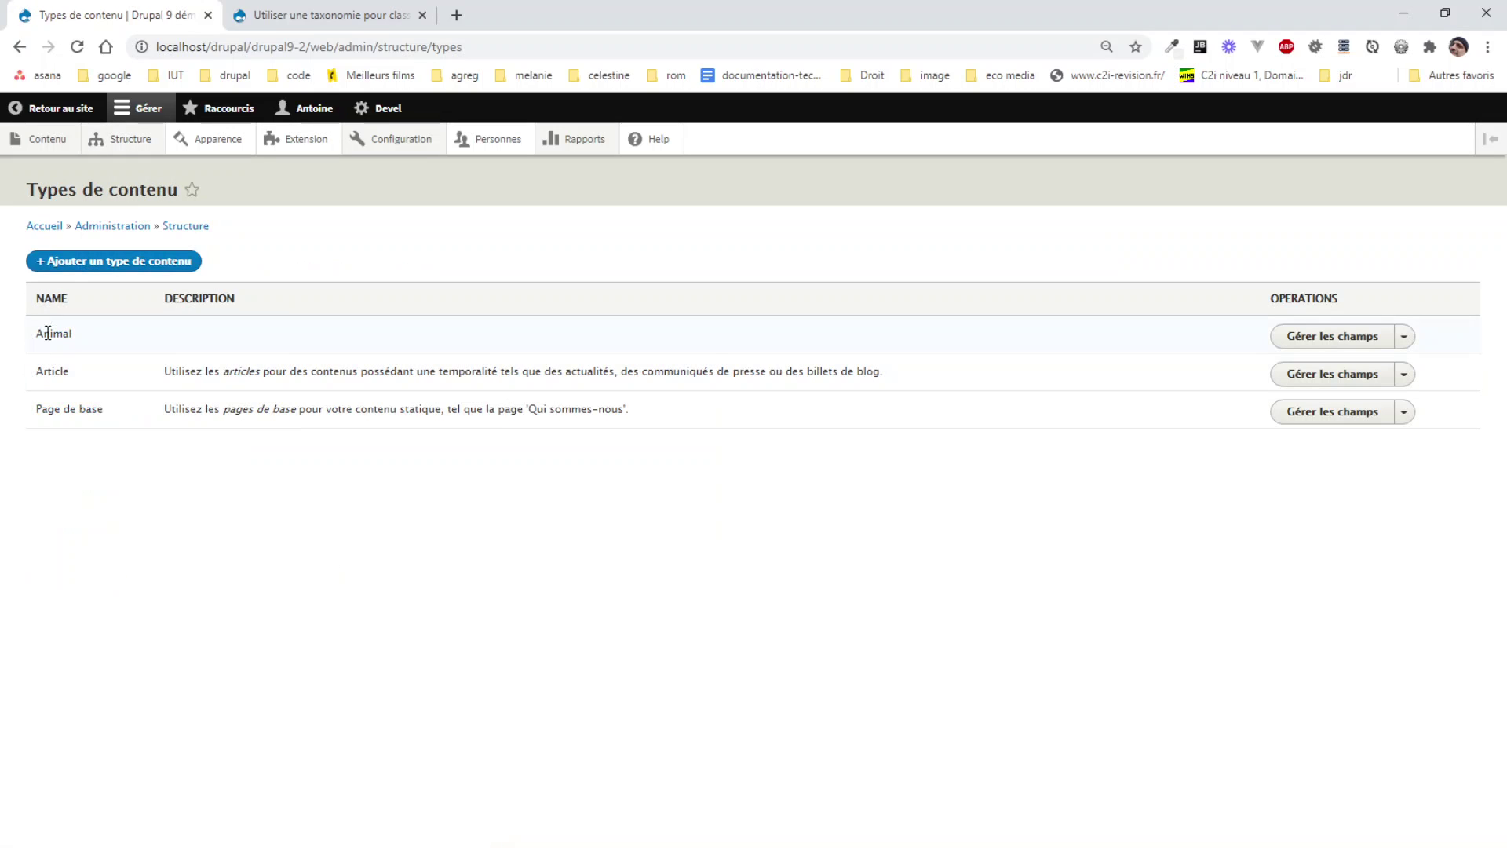
{"action": "left_click", "coordinate": [1285, 343]}
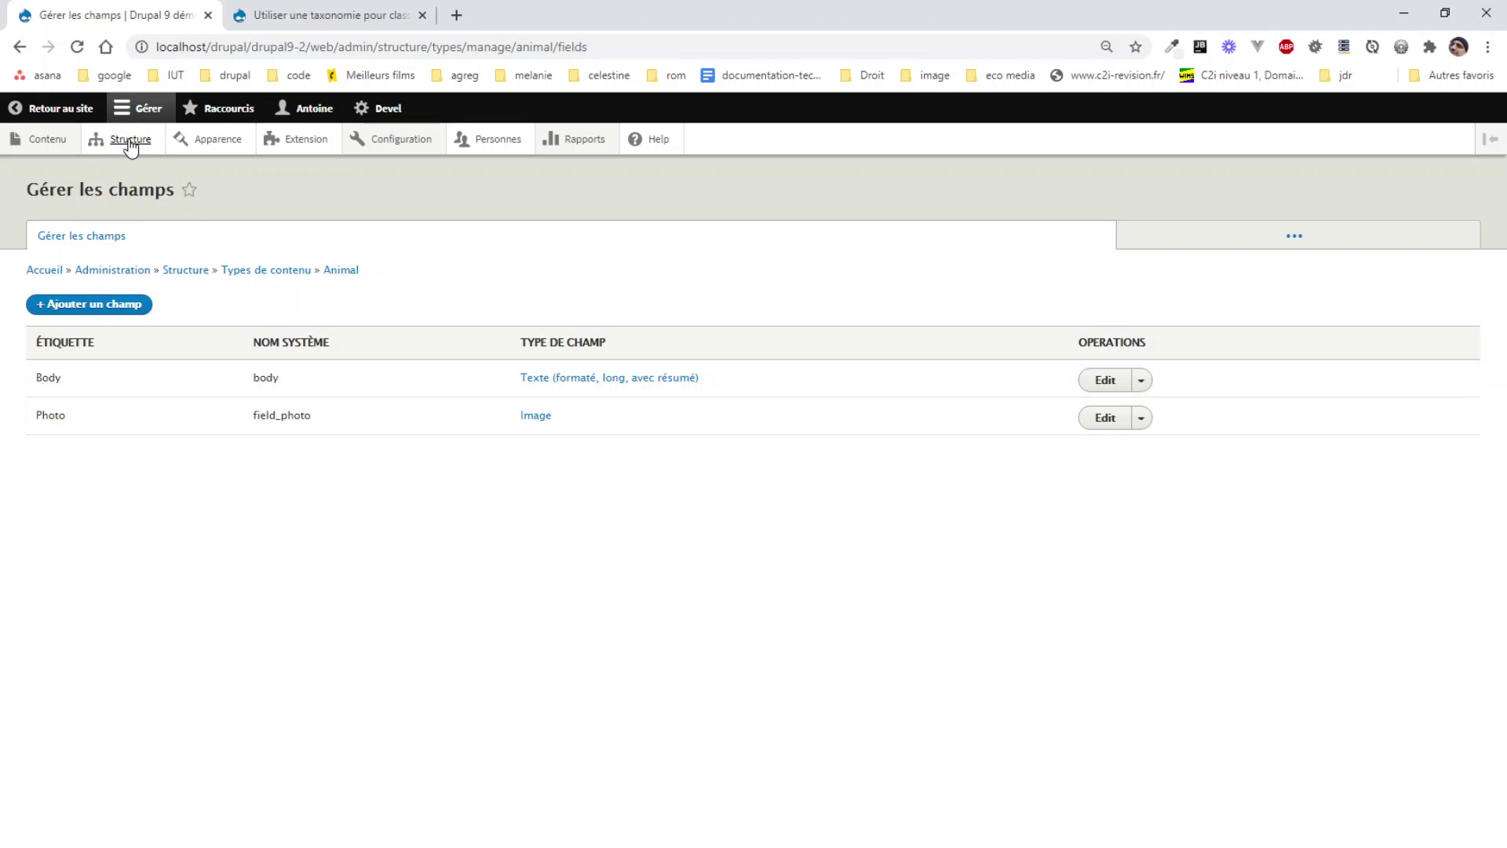
Add a new field of type "Terme de taxonomie" labelled "Type d'animal" to the Animal content type
{"action": "mouse_move", "coordinate": [130, 145]}
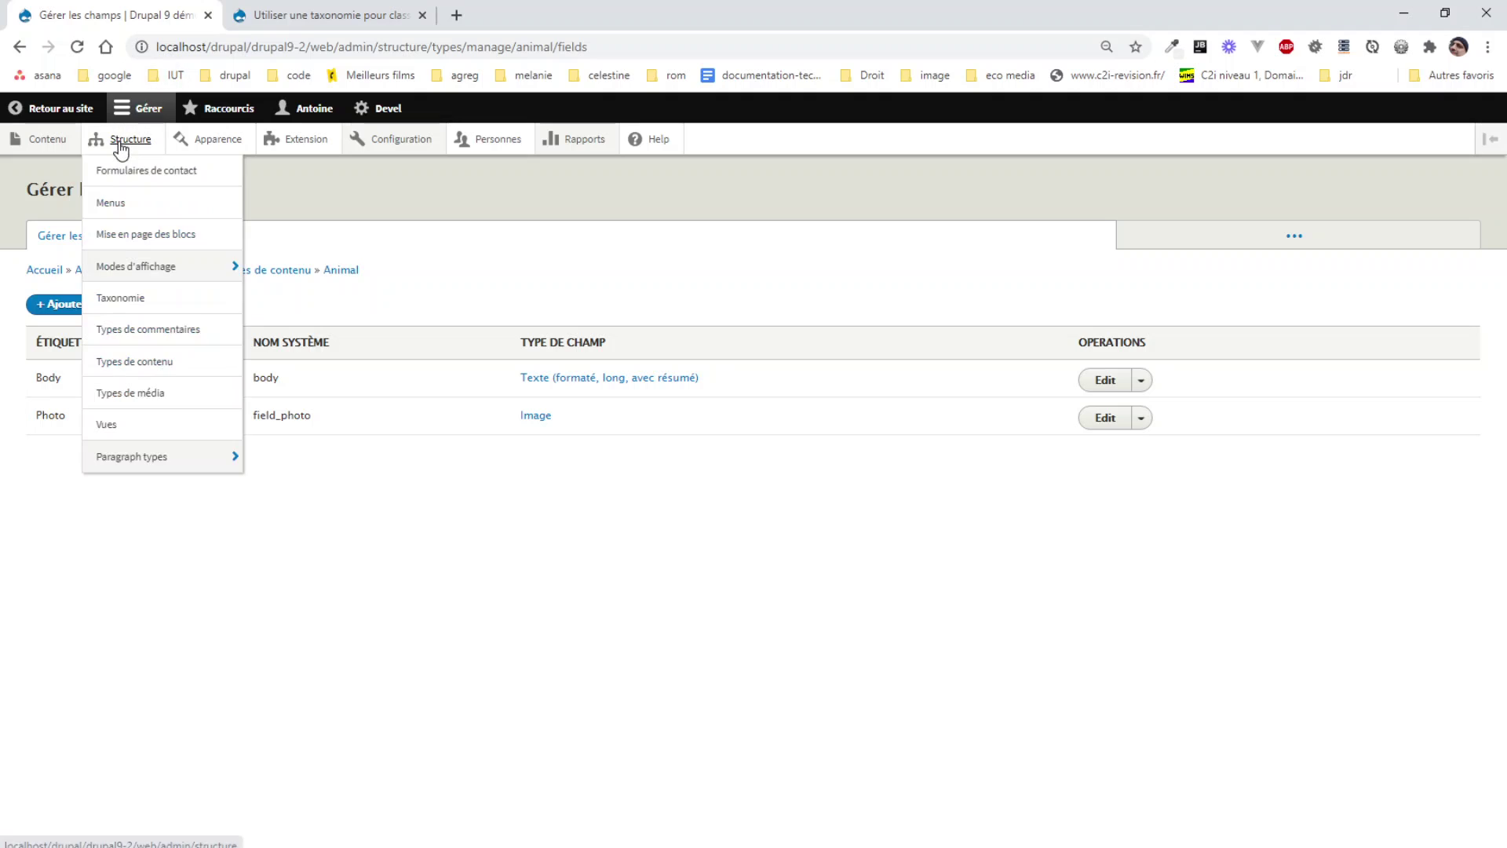
{"action": "left_click", "coordinate": [130, 373]}
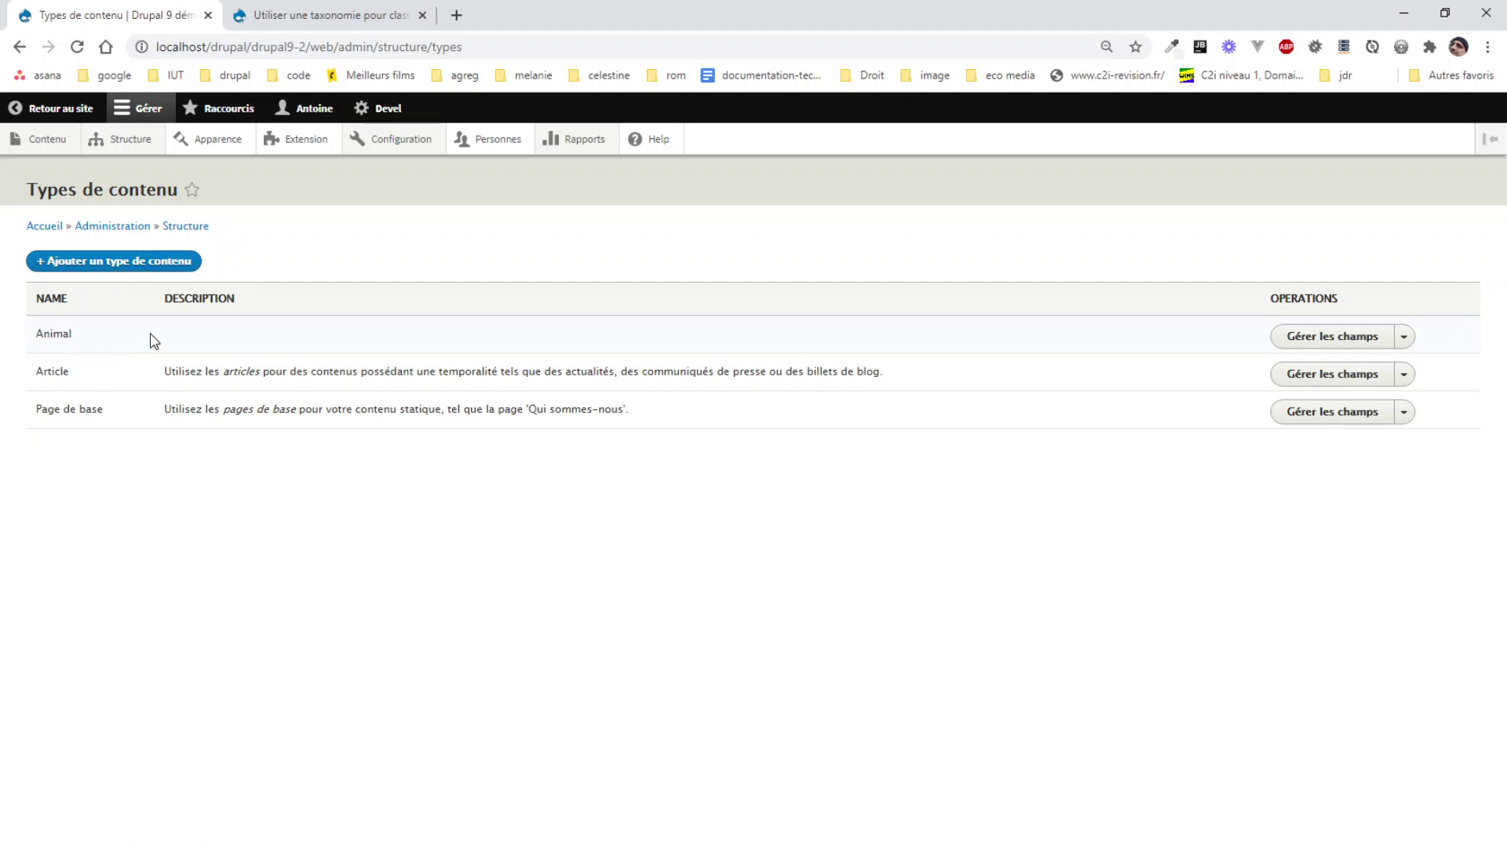
{"action": "left_click", "coordinate": [1302, 345]}
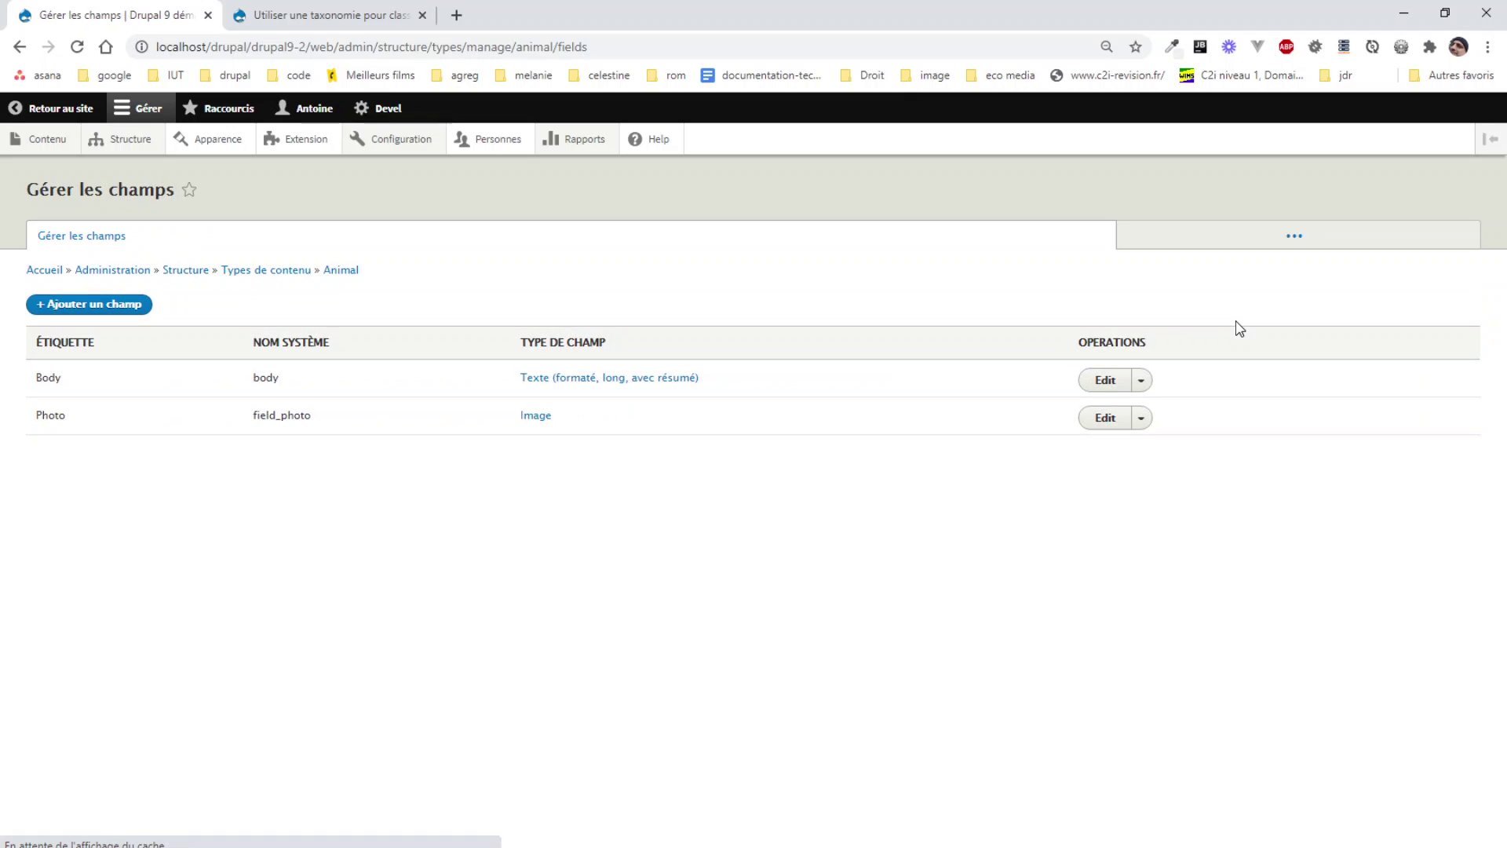
{"action": "left_click", "coordinate": [106, 309]}
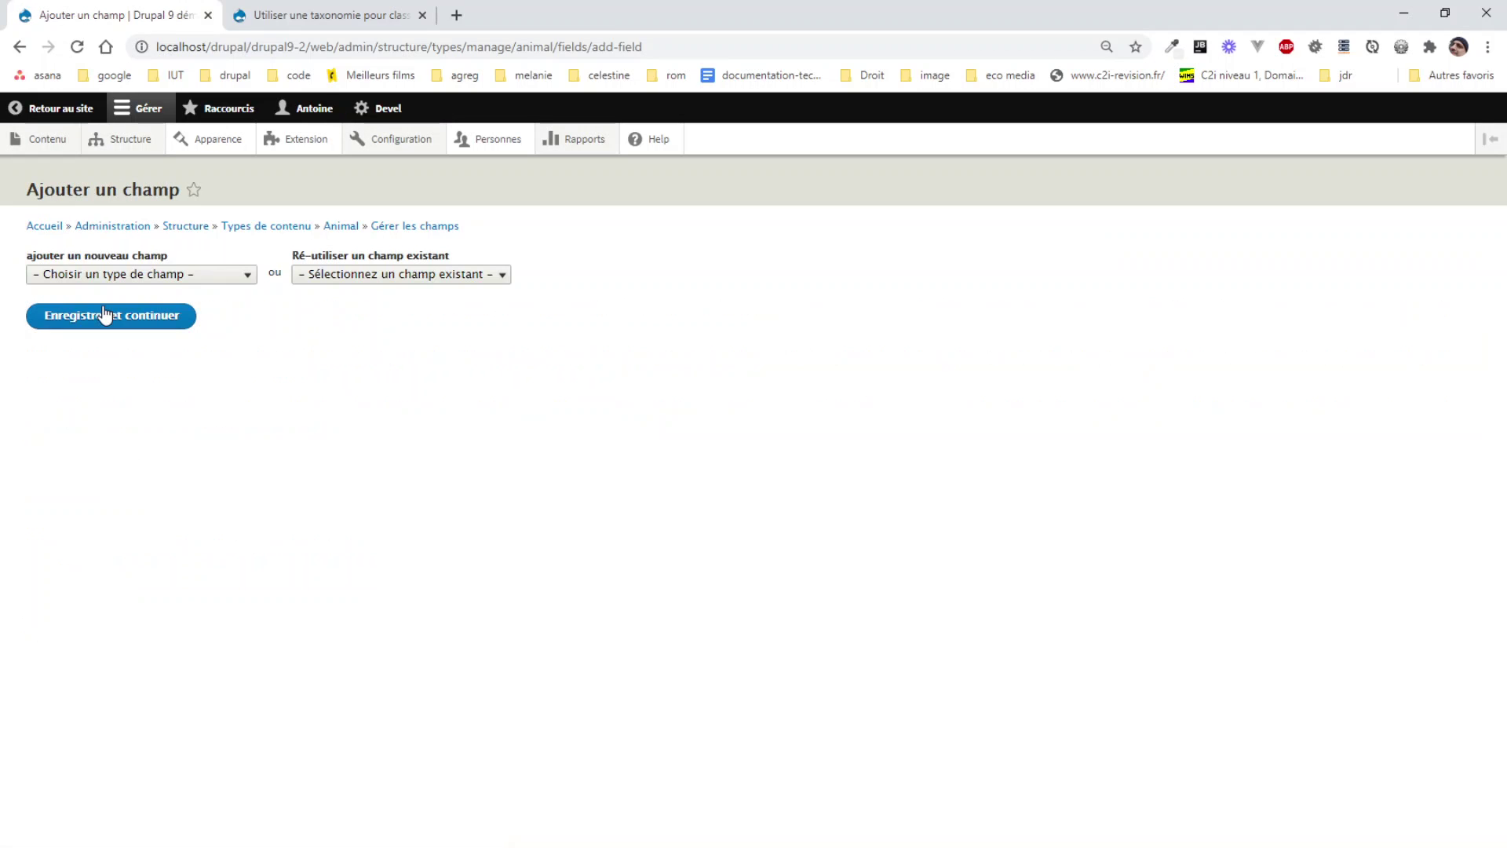
{"action": "left_click", "coordinate": [136, 281]}
{"action": "scroll", "coordinate": [124, 398], "scroll_direction": "down", "scroll_amount": 3}
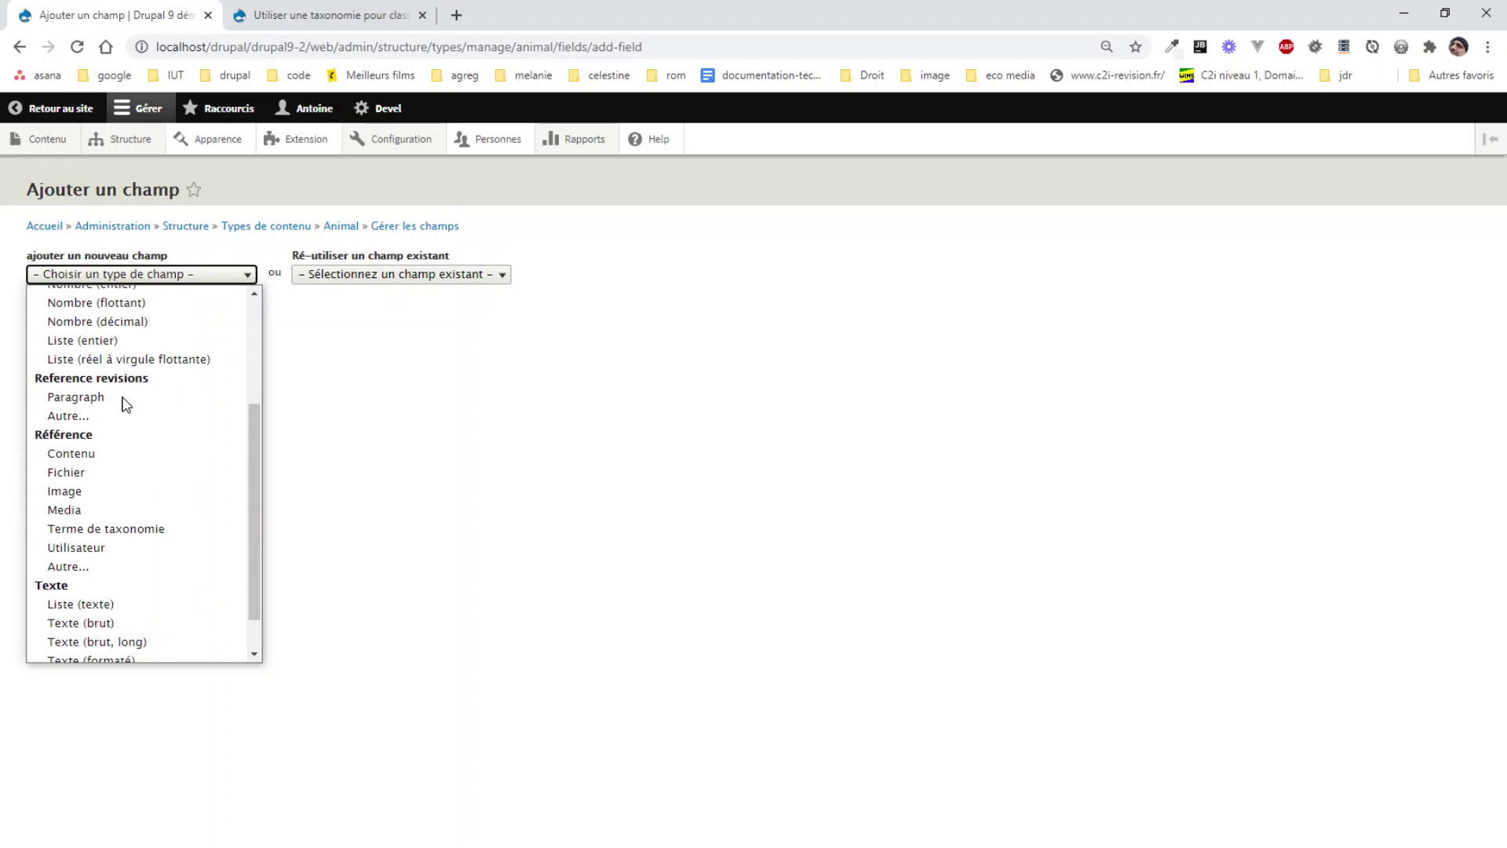
{"action": "scroll", "coordinate": [91, 379], "scroll_direction": "up", "scroll_amount": 1}
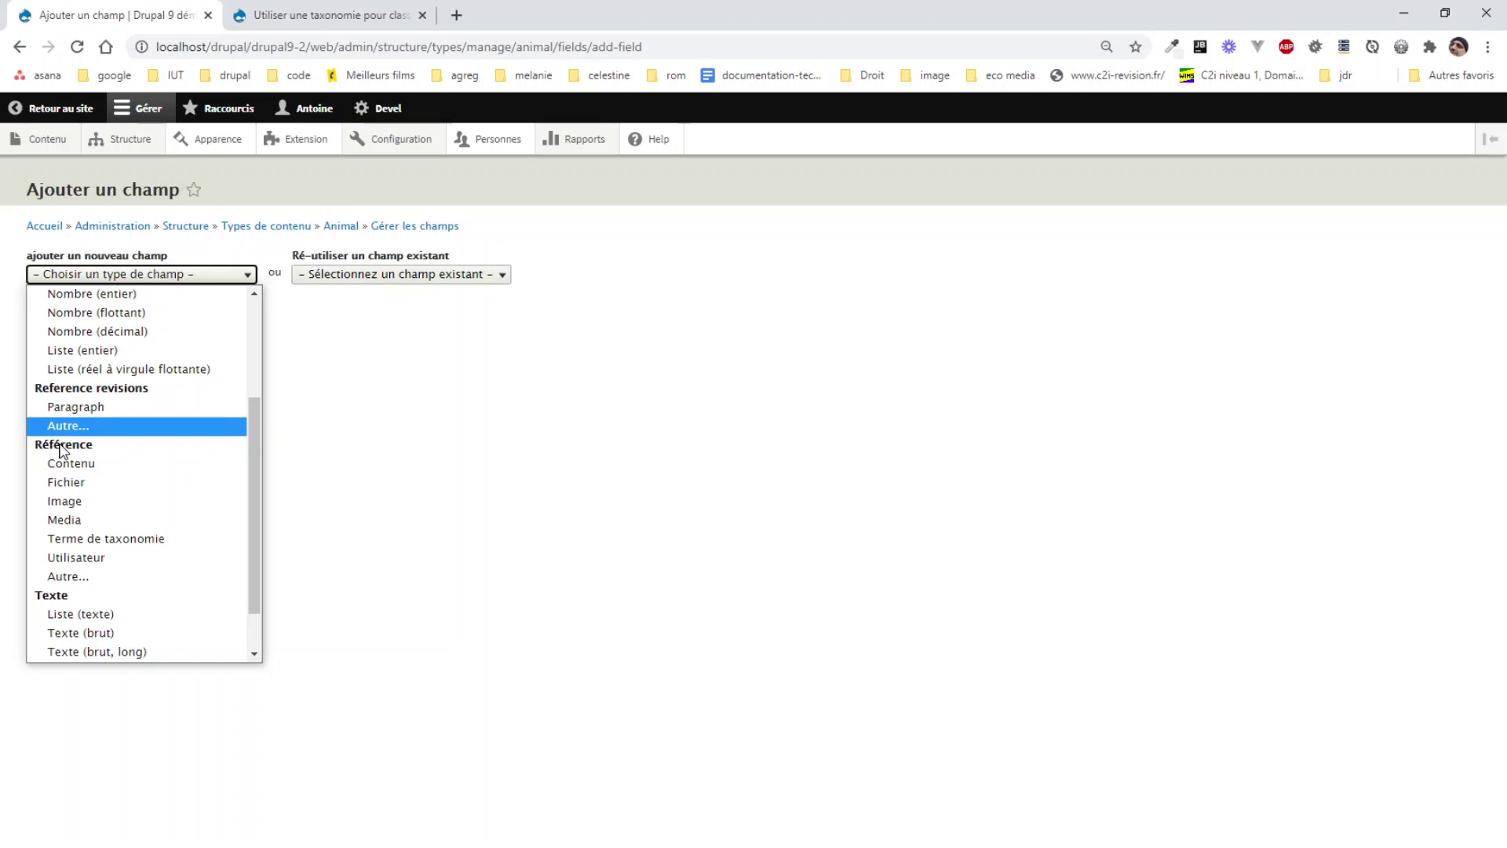
{"action": "left_click", "coordinate": [102, 538]}
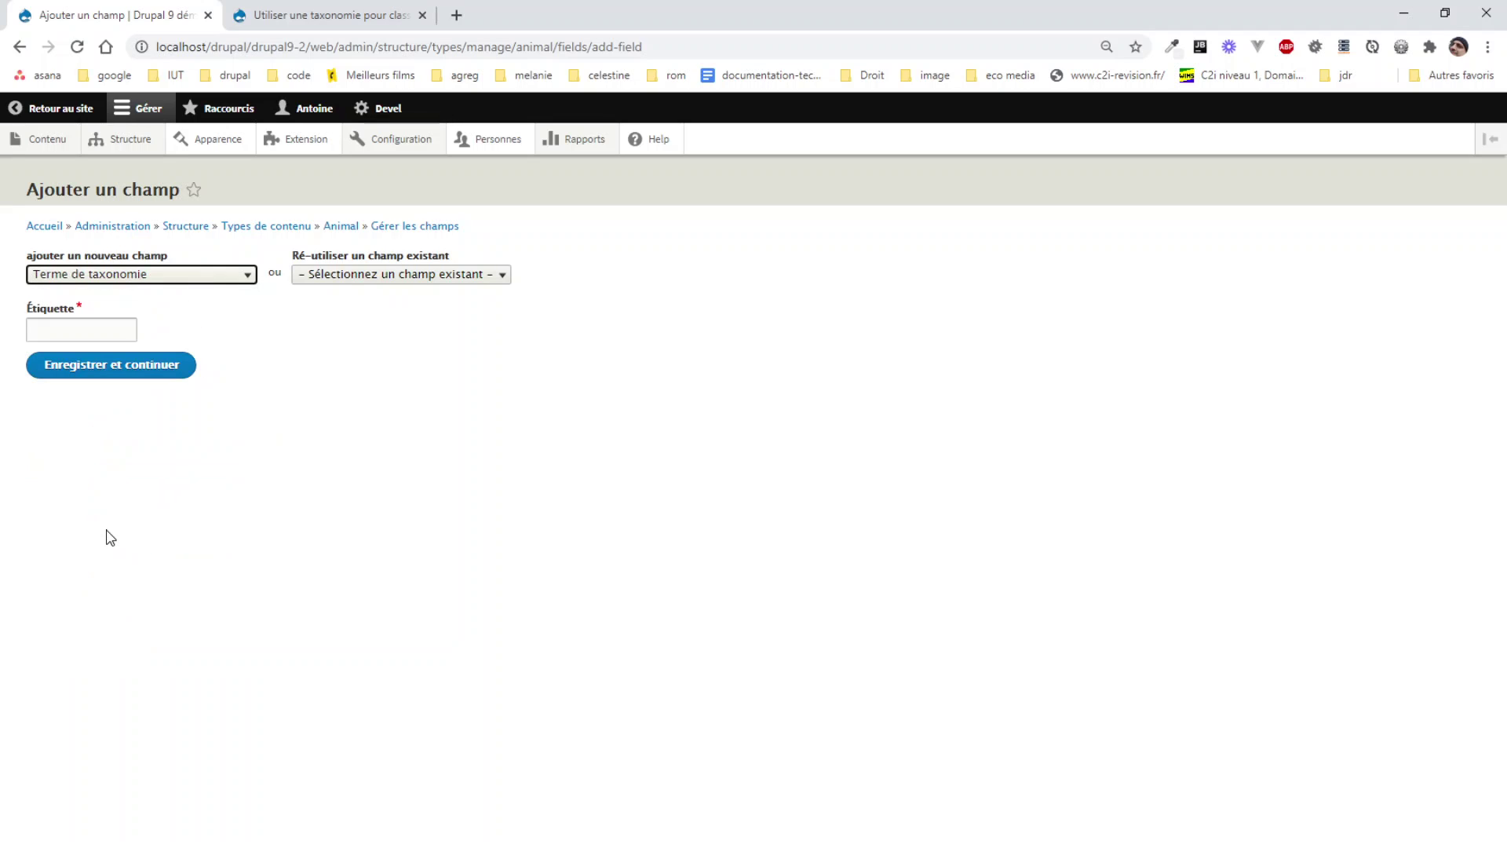
{"action": "left_click", "coordinate": [79, 337]}
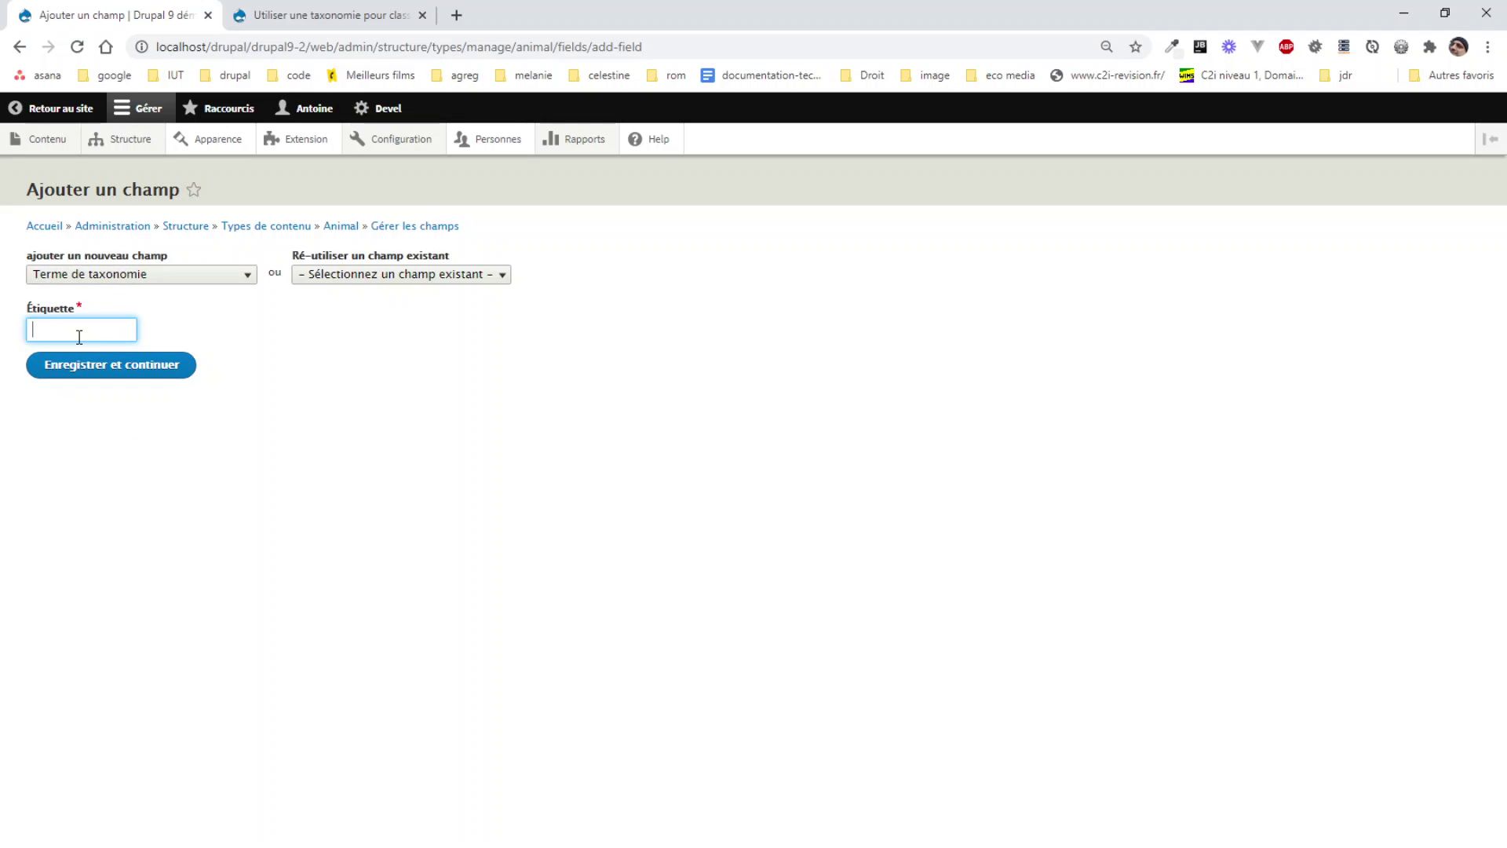
{"action": "type", "text": "Type d'animal"}
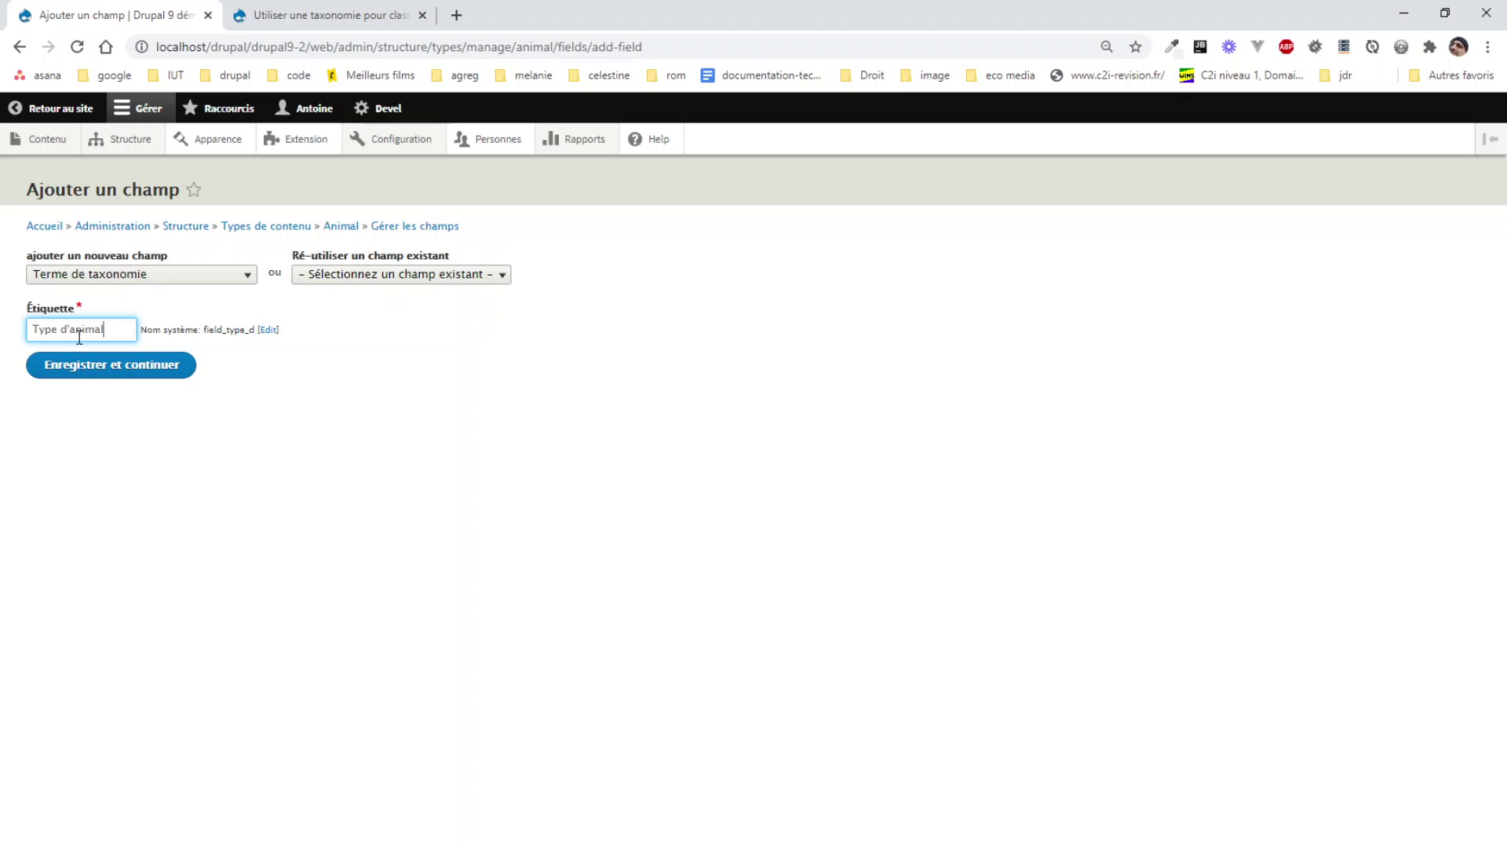
{"action": "left_click", "coordinate": [104, 378]}
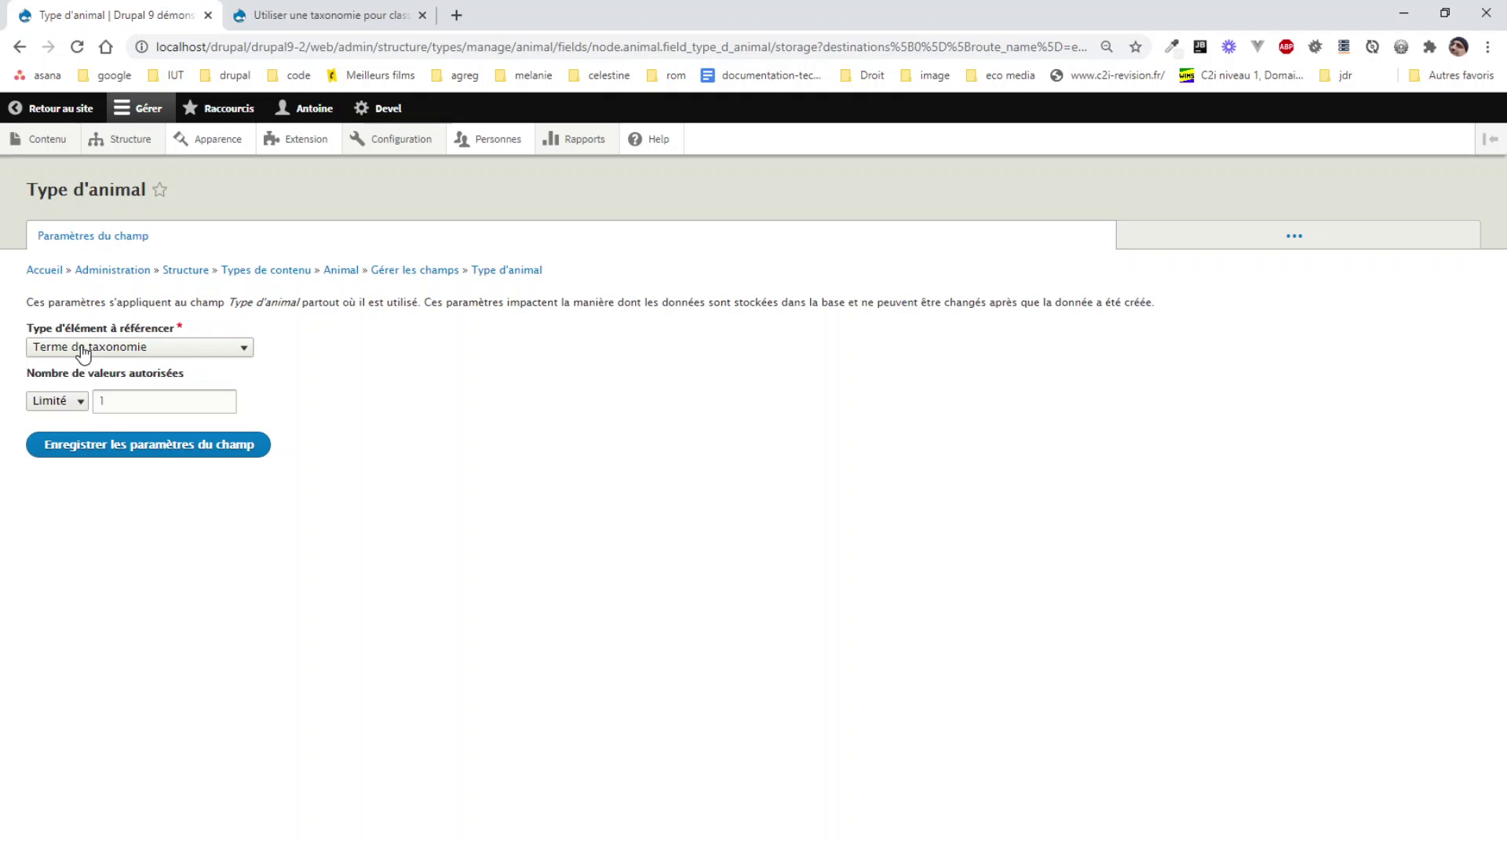
Keep the number of allowed values for the field at "Limité" 1 and save the field's storage settings
{"action": "left_click", "coordinate": [57, 404]}
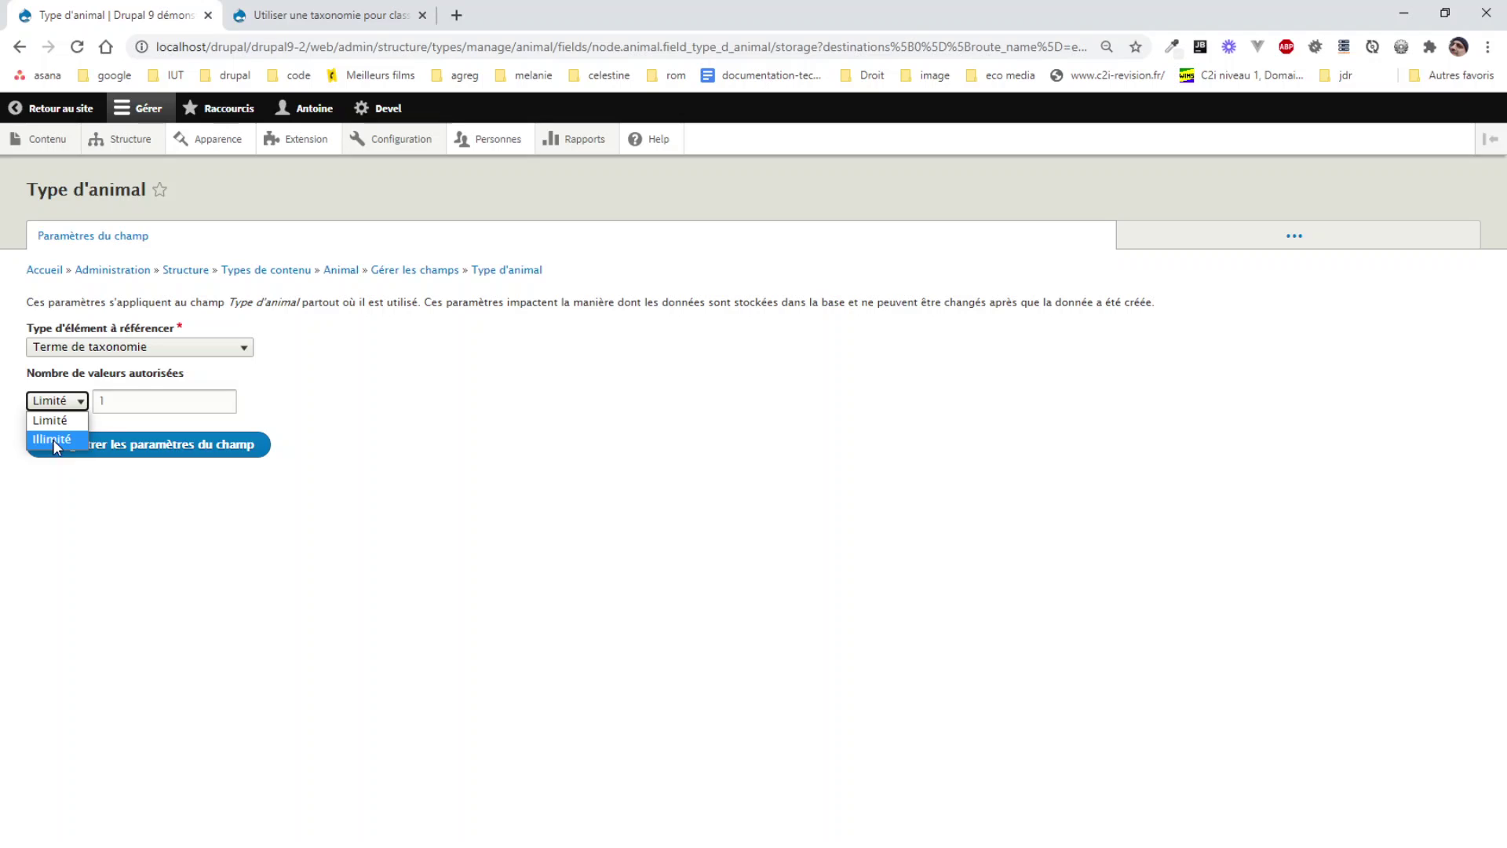
{"action": "left_click", "coordinate": [63, 427]}
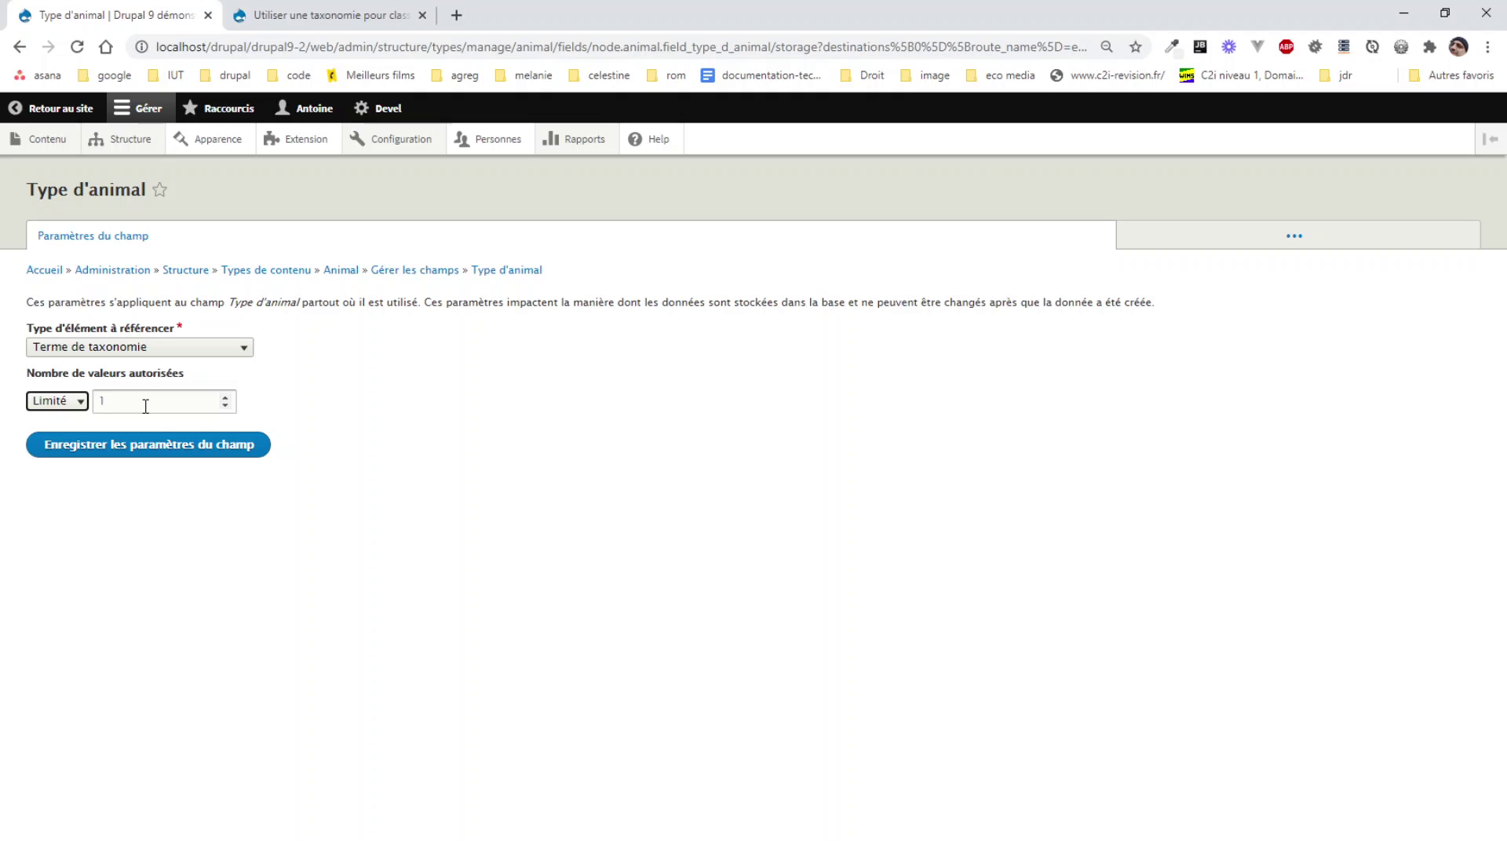
{"action": "left_click", "coordinate": [183, 455]}
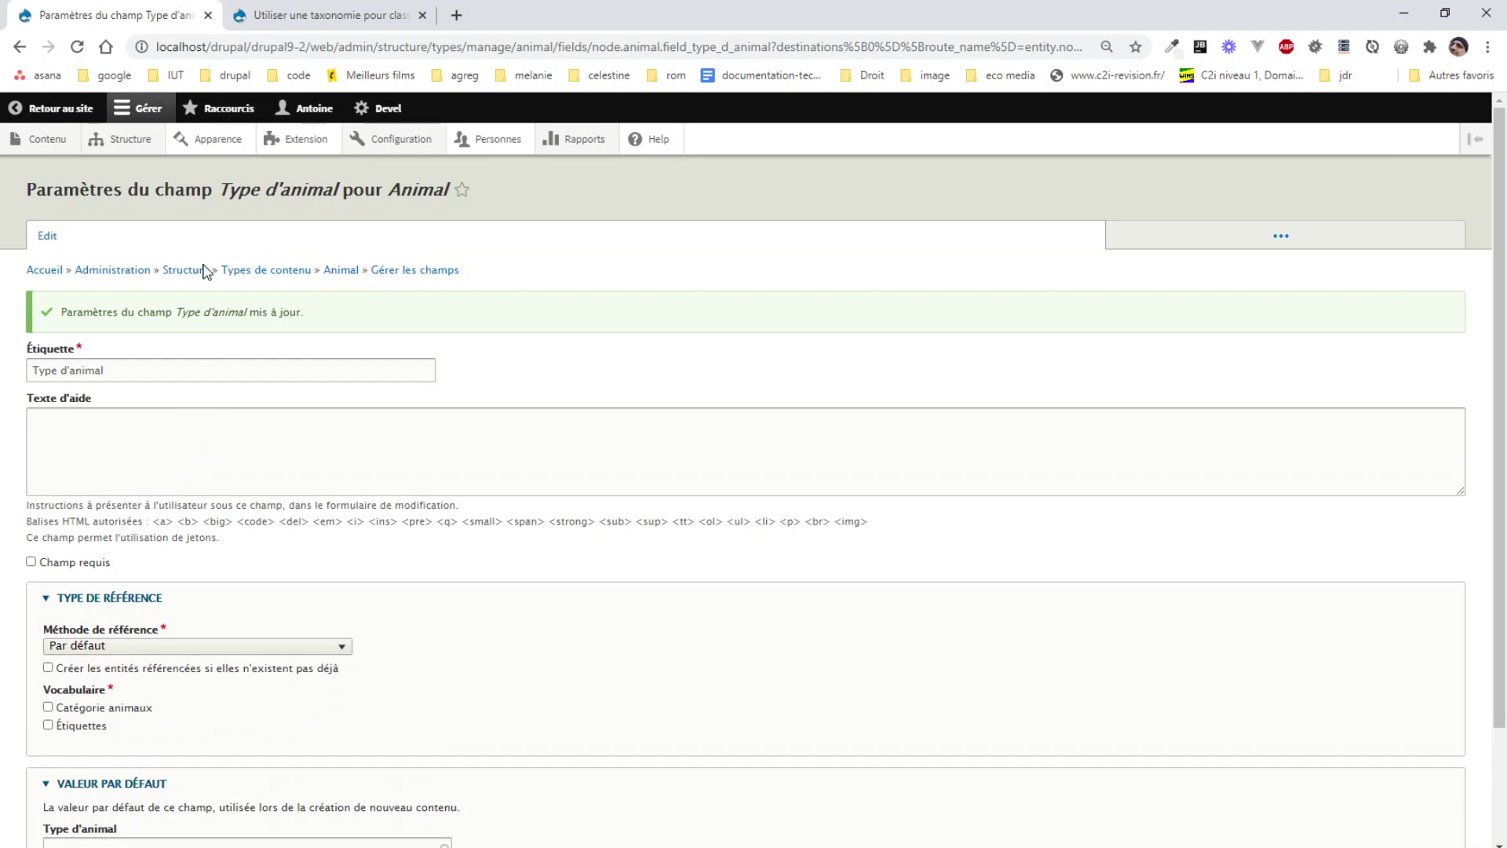
Keep the reference method "Par défaut", allow the "Catégorie animaux" vocabulary for the field, and save its settings
{"action": "scroll", "coordinate": [157, 282], "scroll_direction": "down", "scroll_amount": 1}
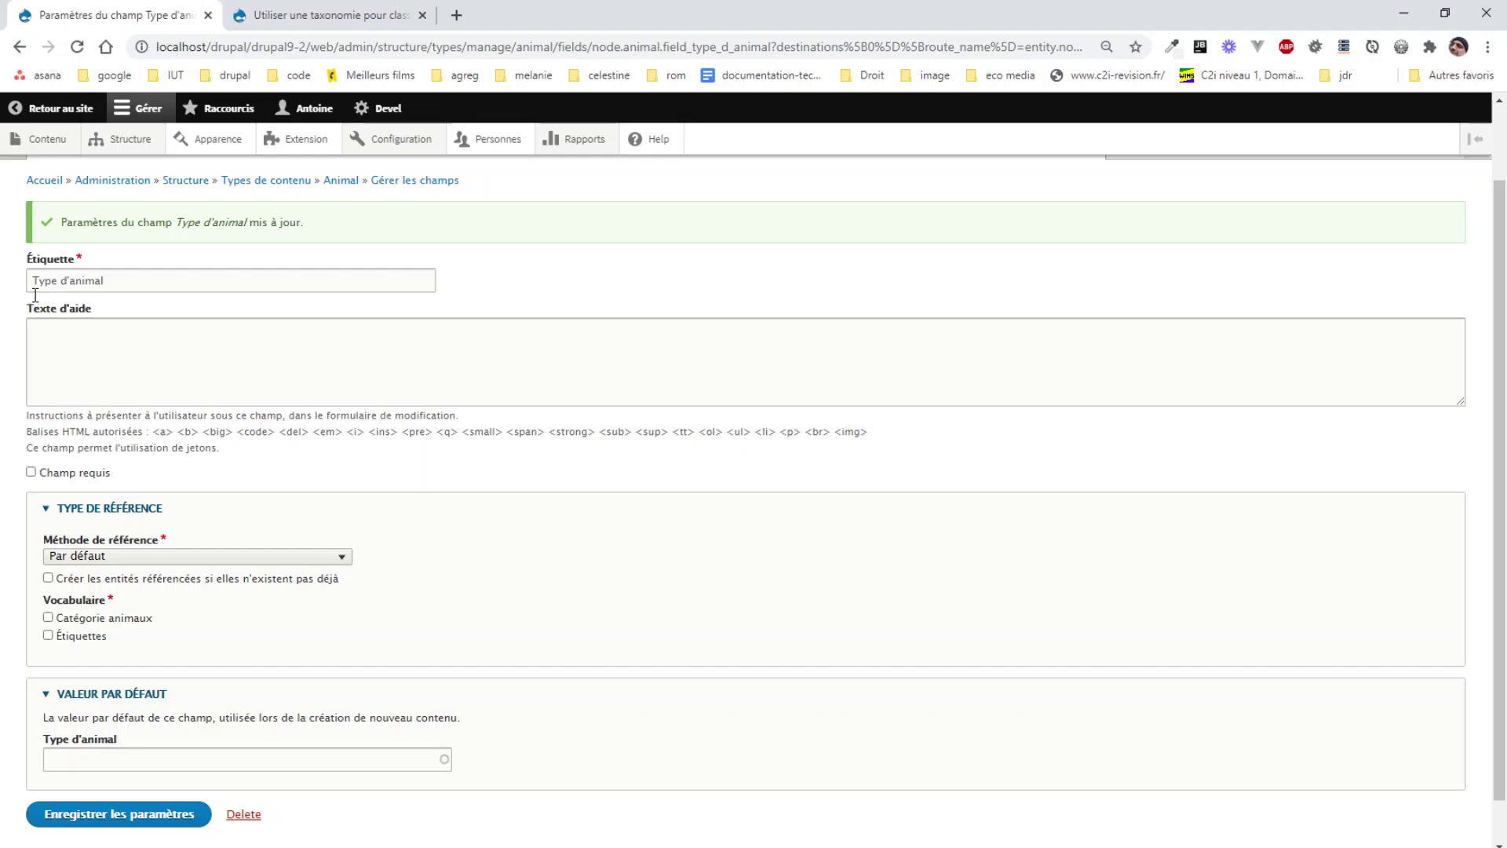
{"action": "left_click", "coordinate": [100, 359]}
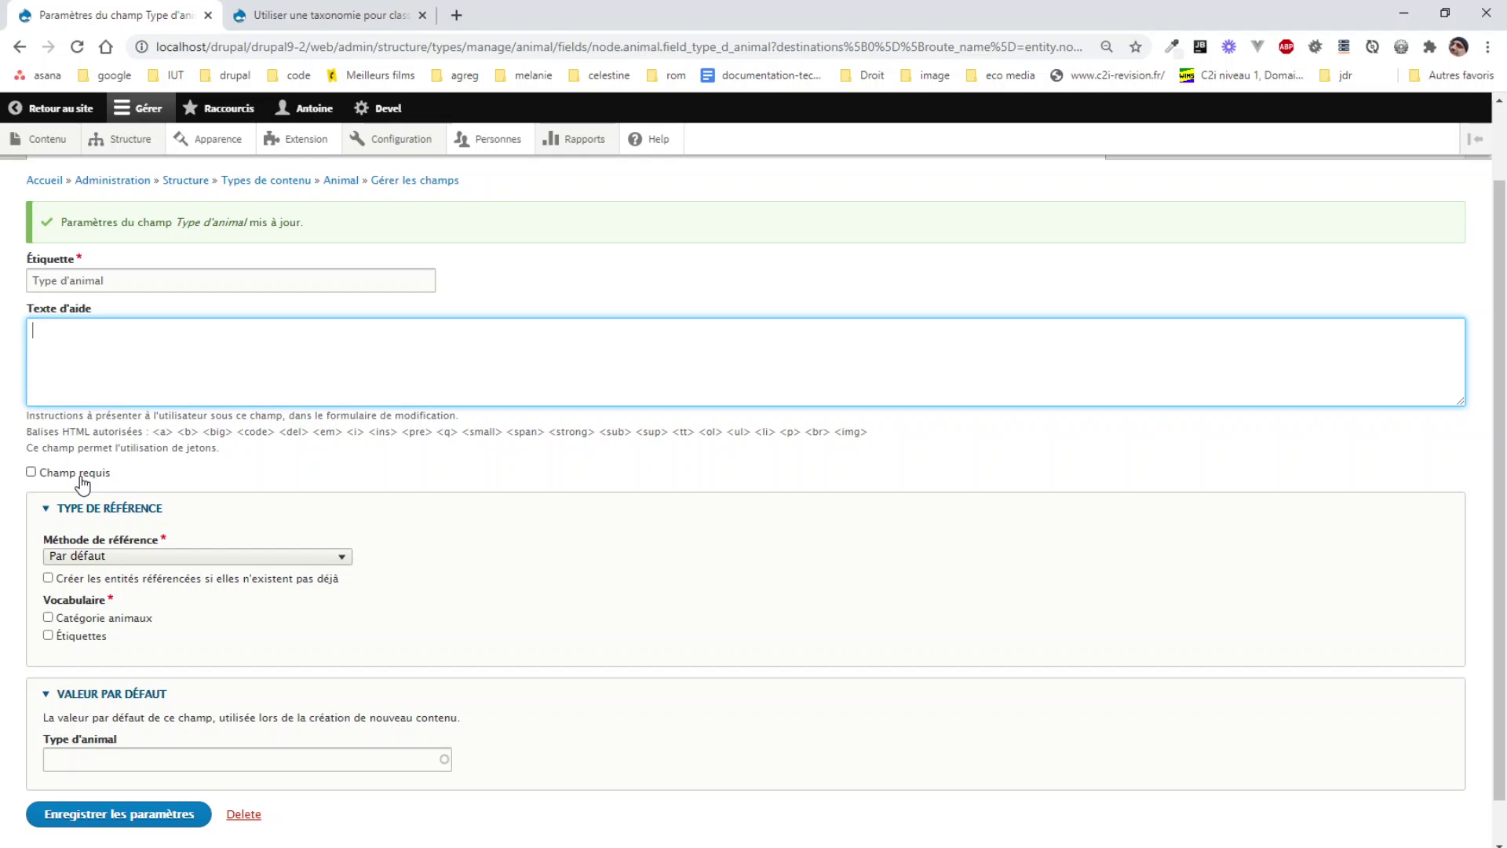
{"action": "scroll", "coordinate": [85, 468], "scroll_direction": "down", "scroll_amount": 1}
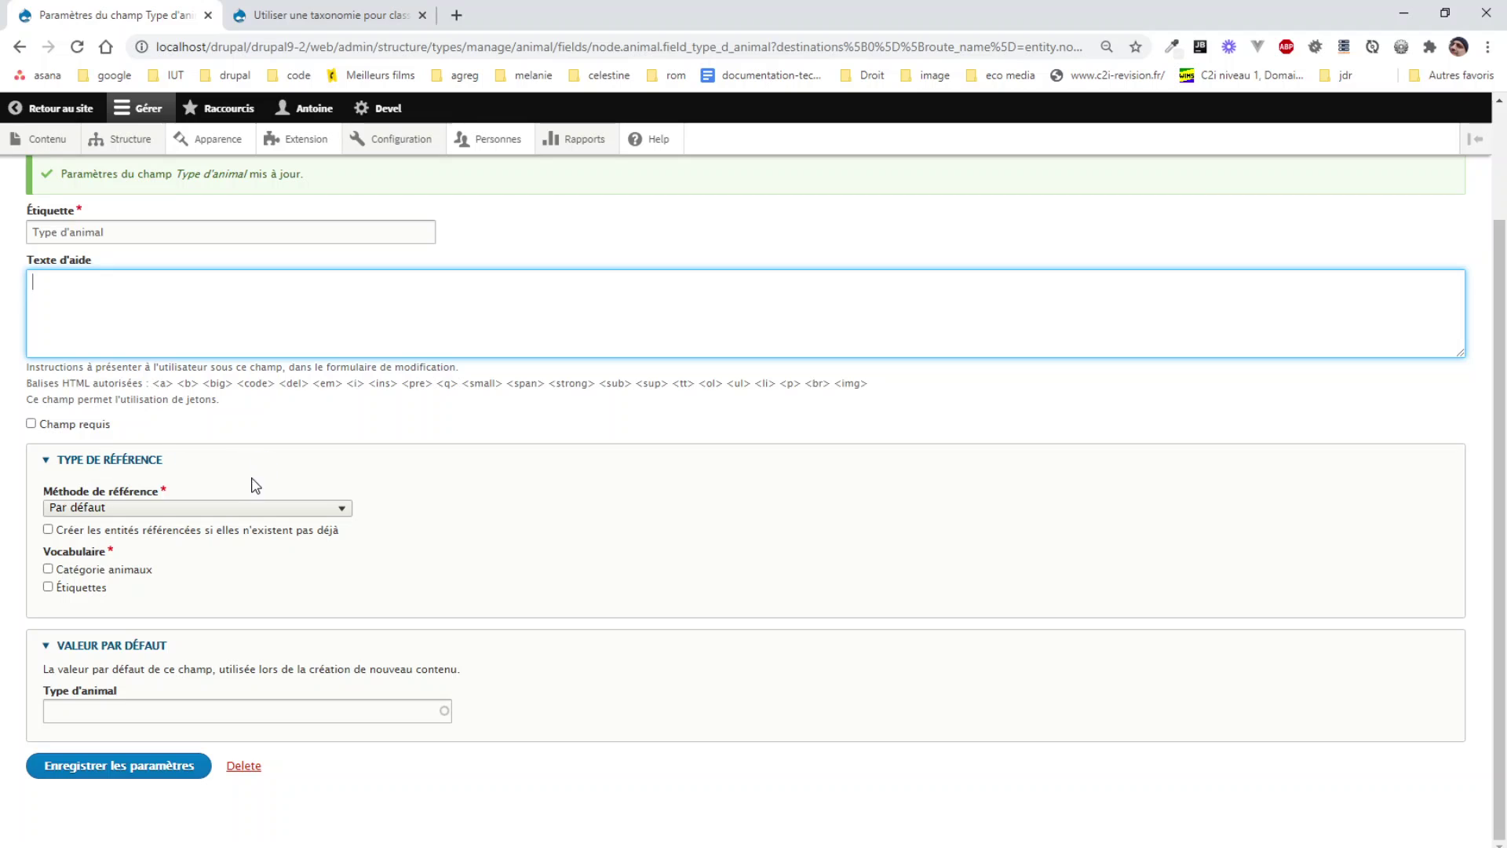
{"action": "left_click", "coordinate": [126, 512]}
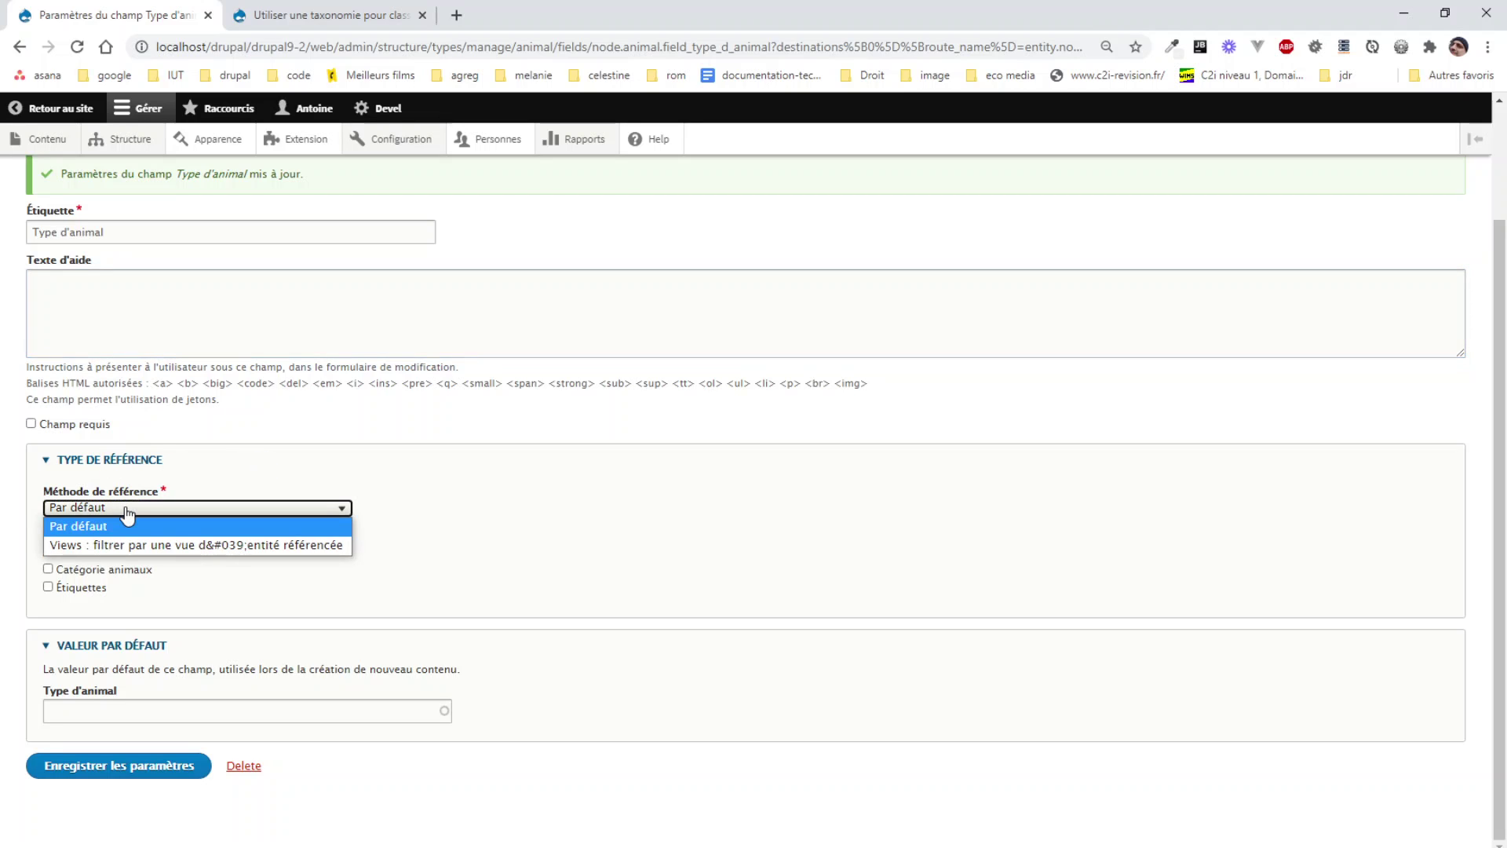
{"action": "left_click", "coordinate": [126, 510]}
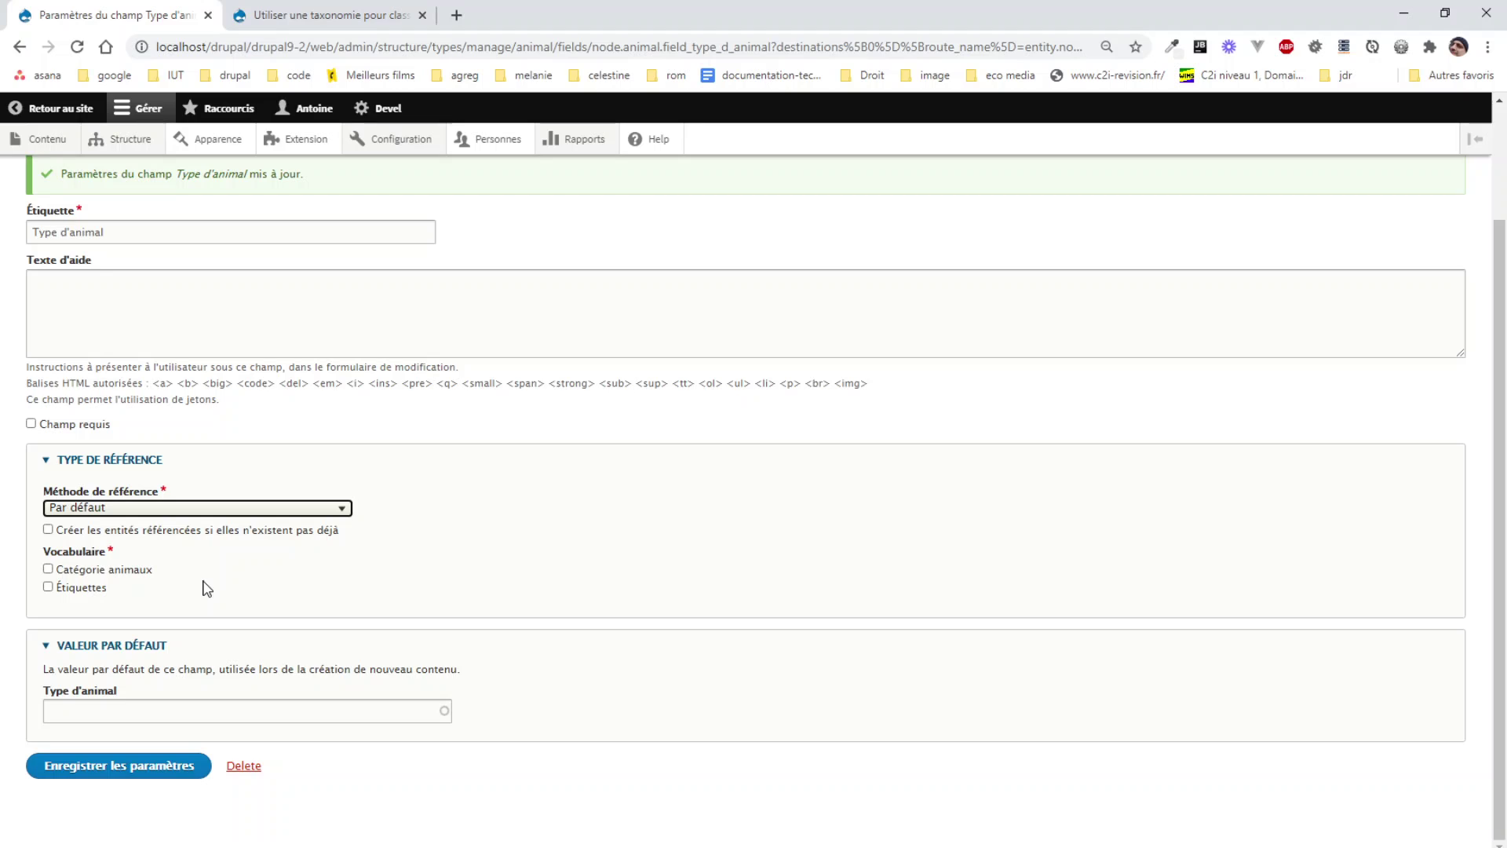
{"action": "left_click", "coordinate": [67, 575]}
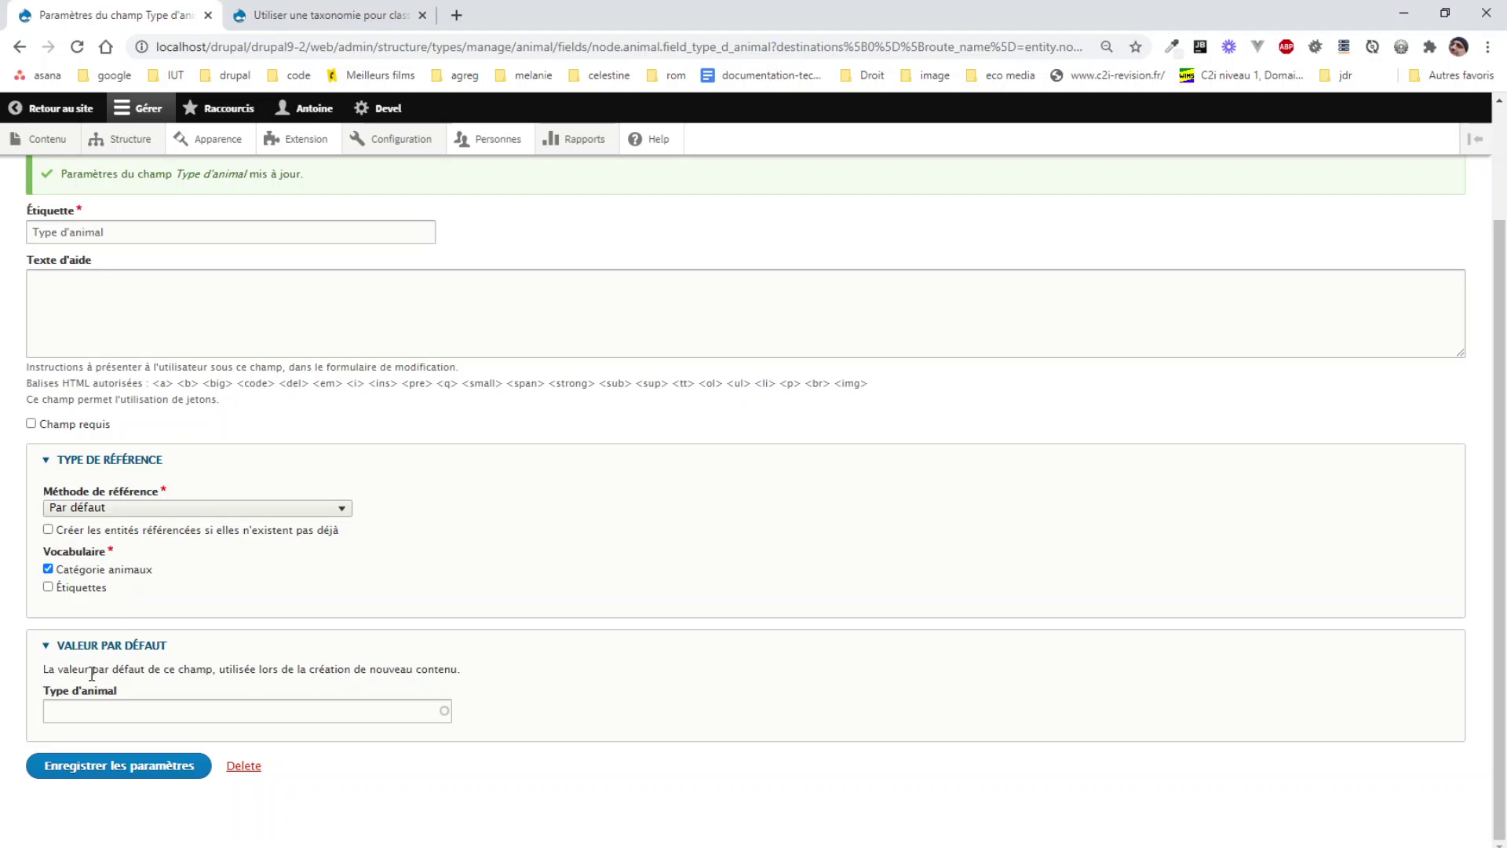
{"action": "left_click", "coordinate": [112, 764]}
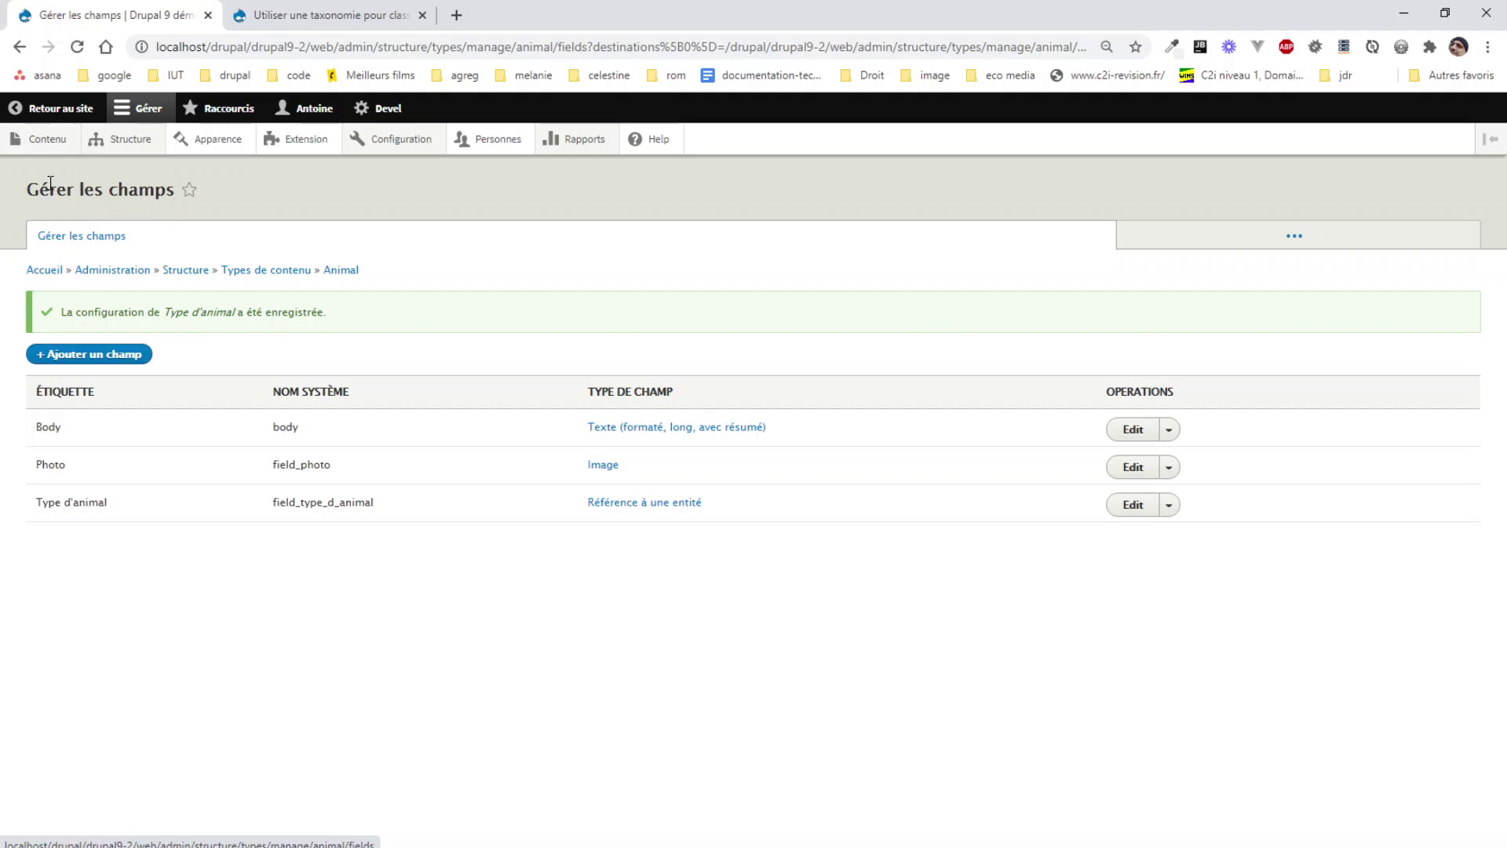
Start a new Animal content item and try the autocompletion of the "Type d'animal" field with "fé"
{"action": "mouse_move", "coordinate": [48, 147]}
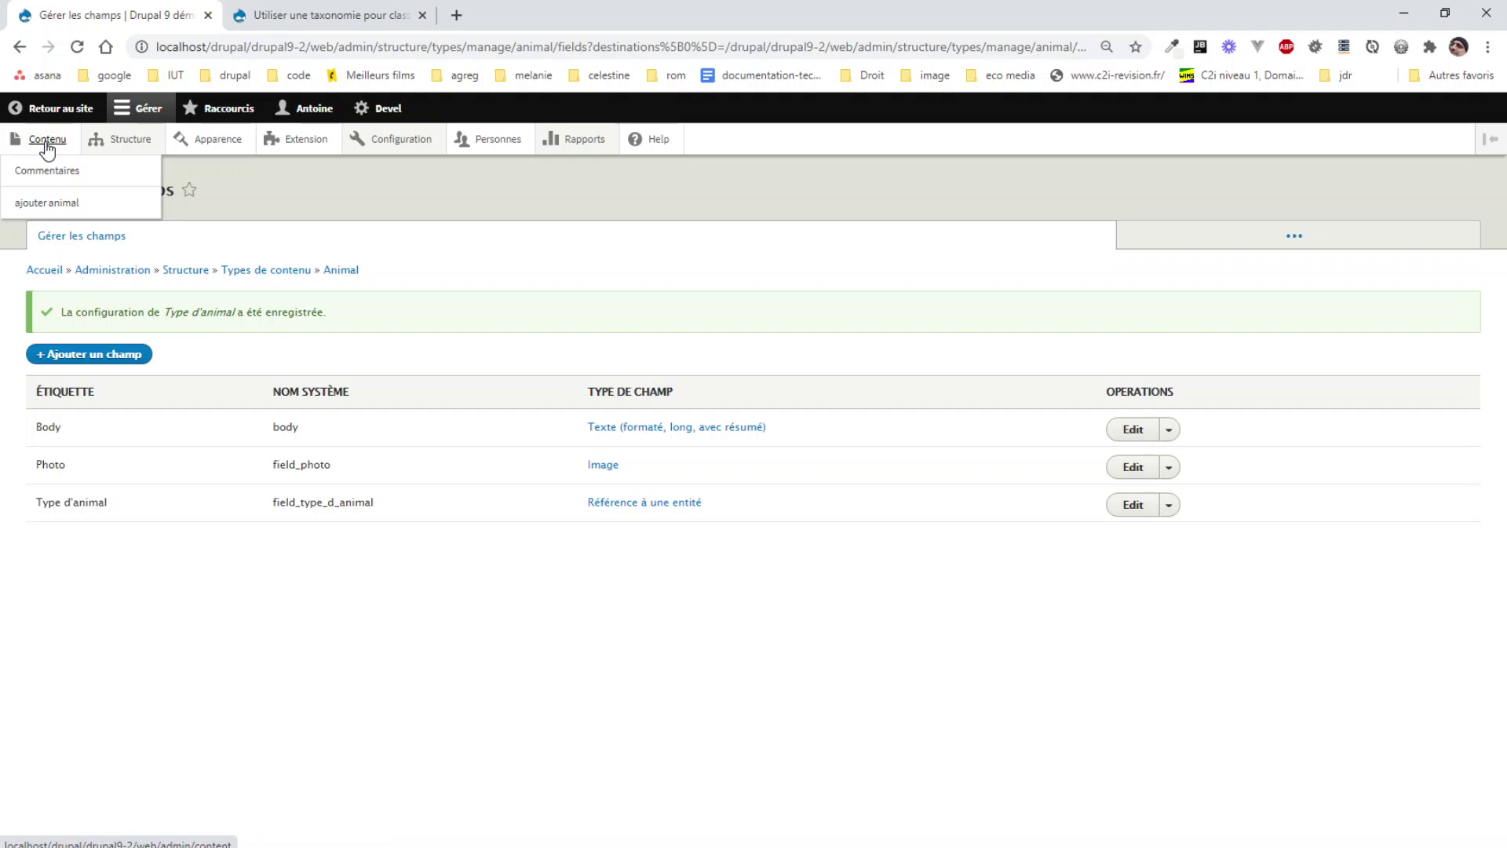
{"action": "left_click", "coordinate": [60, 213]}
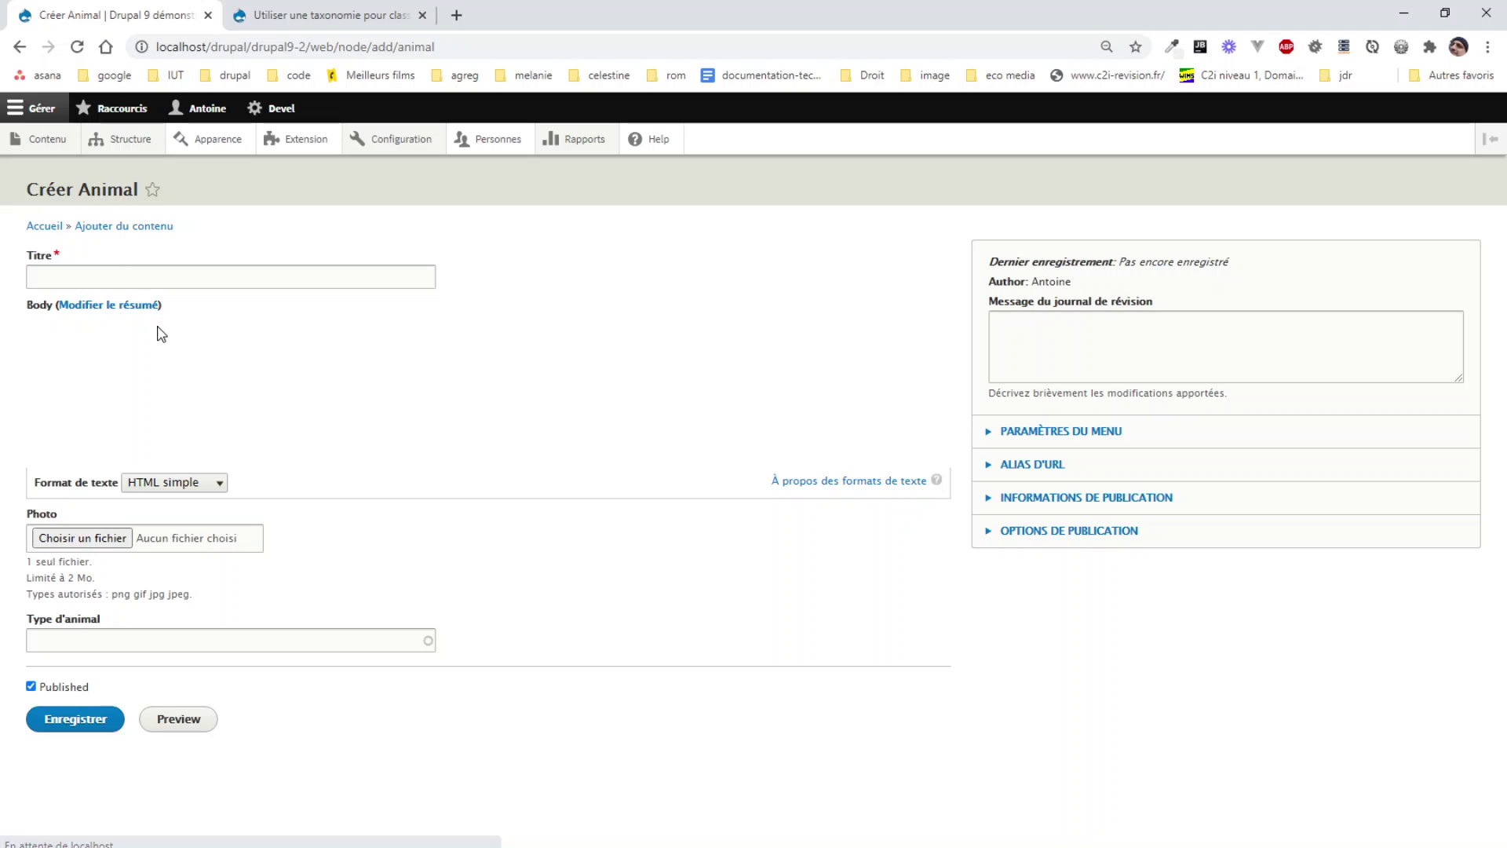
{"action": "left_click", "coordinate": [71, 701]}
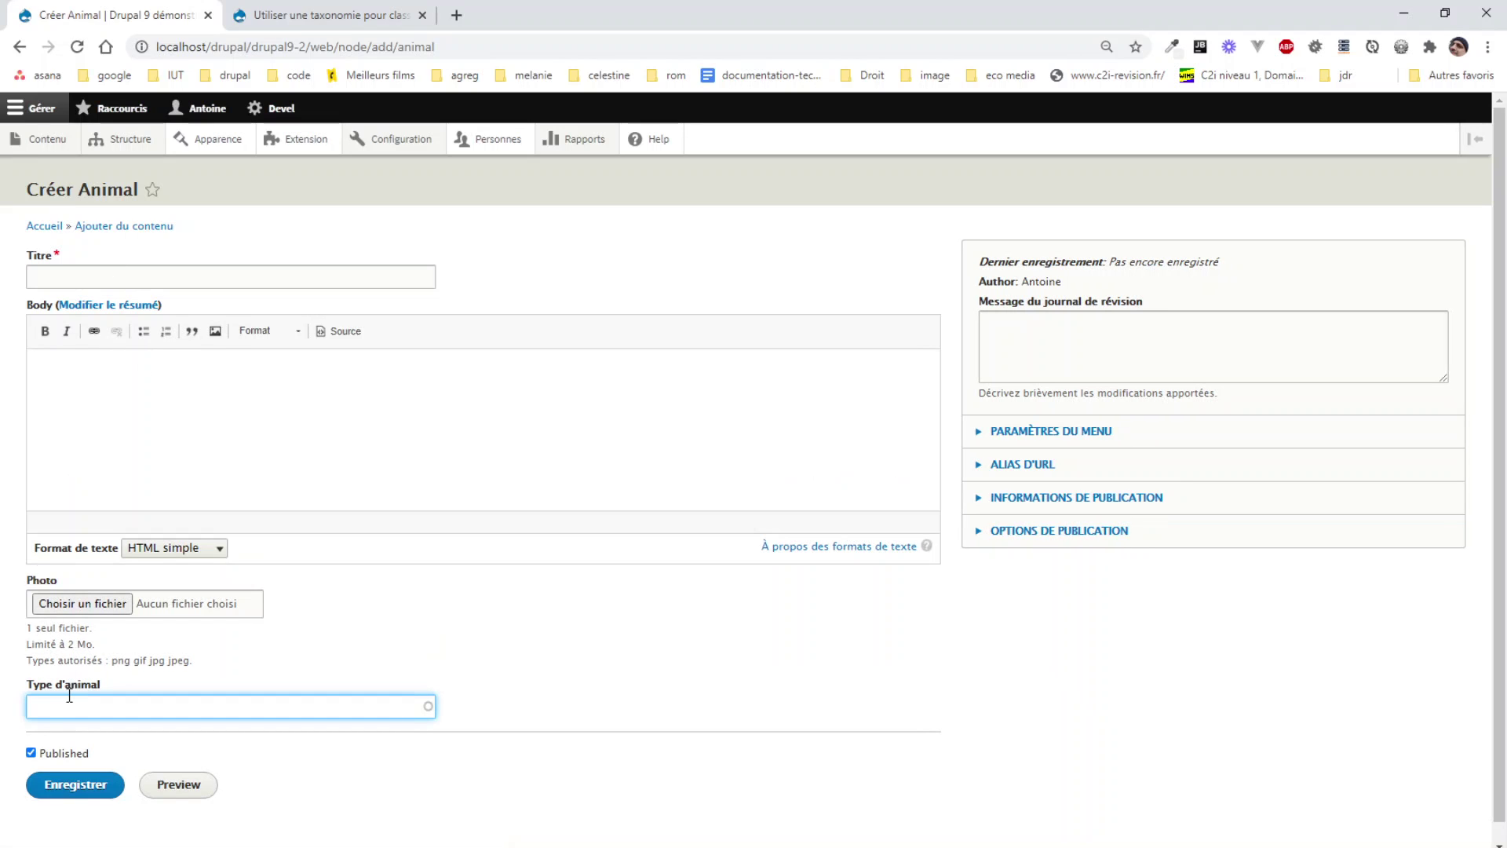
{"action": "type", "text": "fé"}
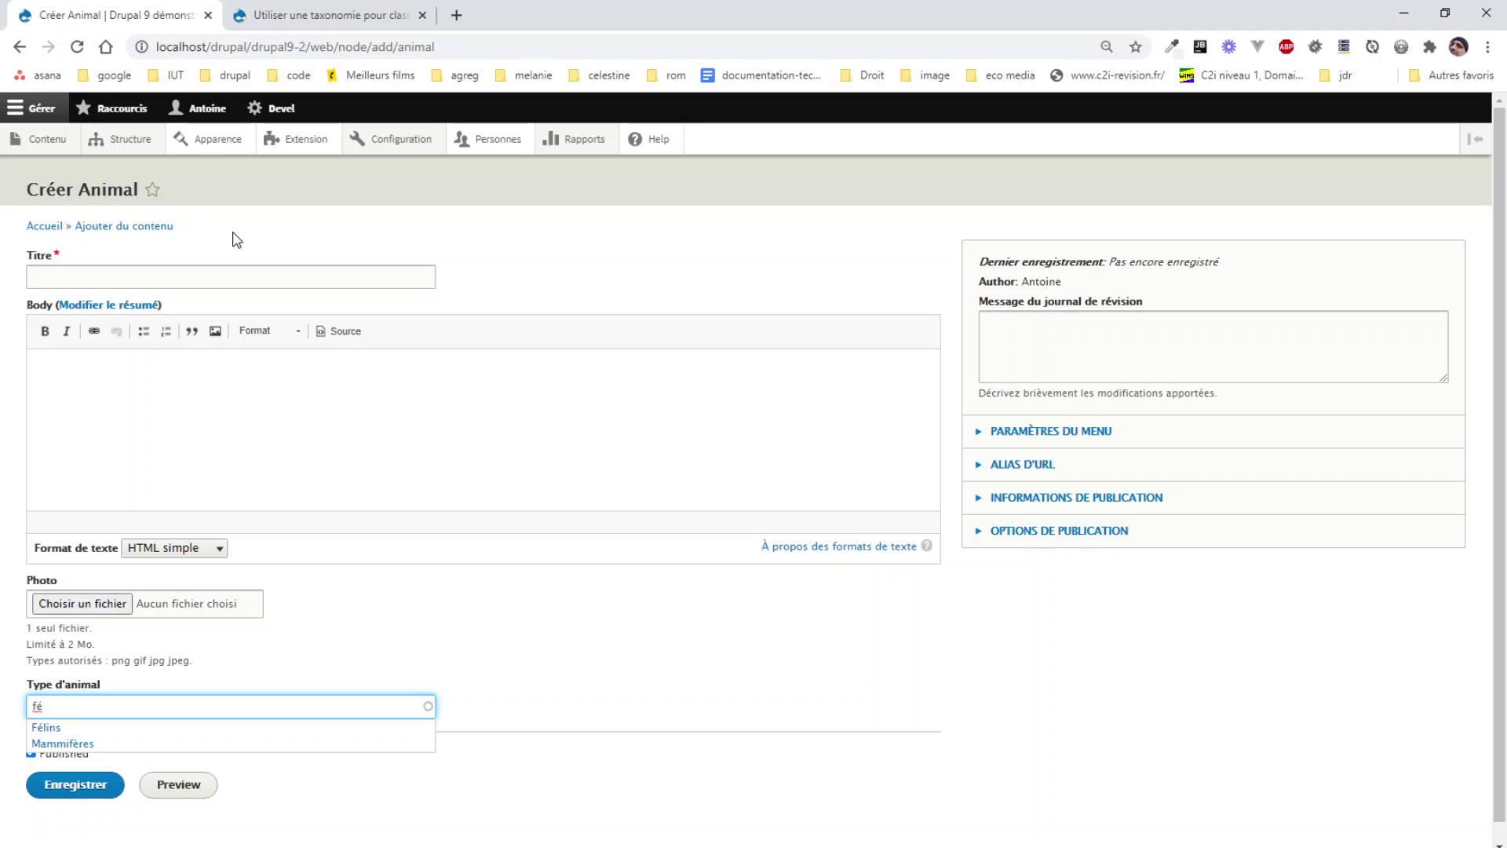
Title the new animal "Coyotte" and enter "Type de chien sauvage" as its body text
{"action": "left_click", "coordinate": [129, 273]}
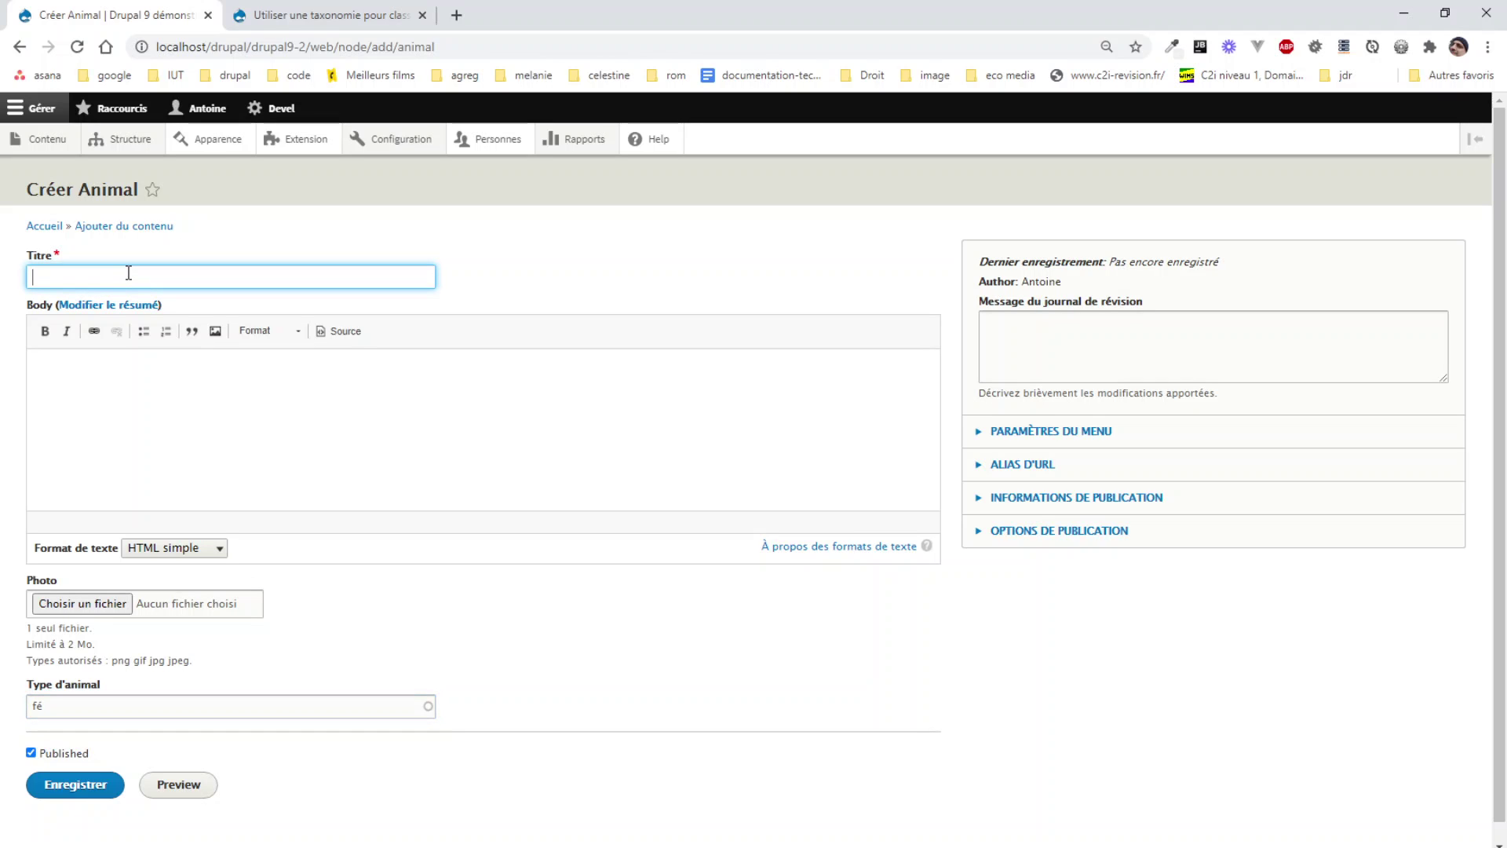
{"action": "type", "text": "Co"}
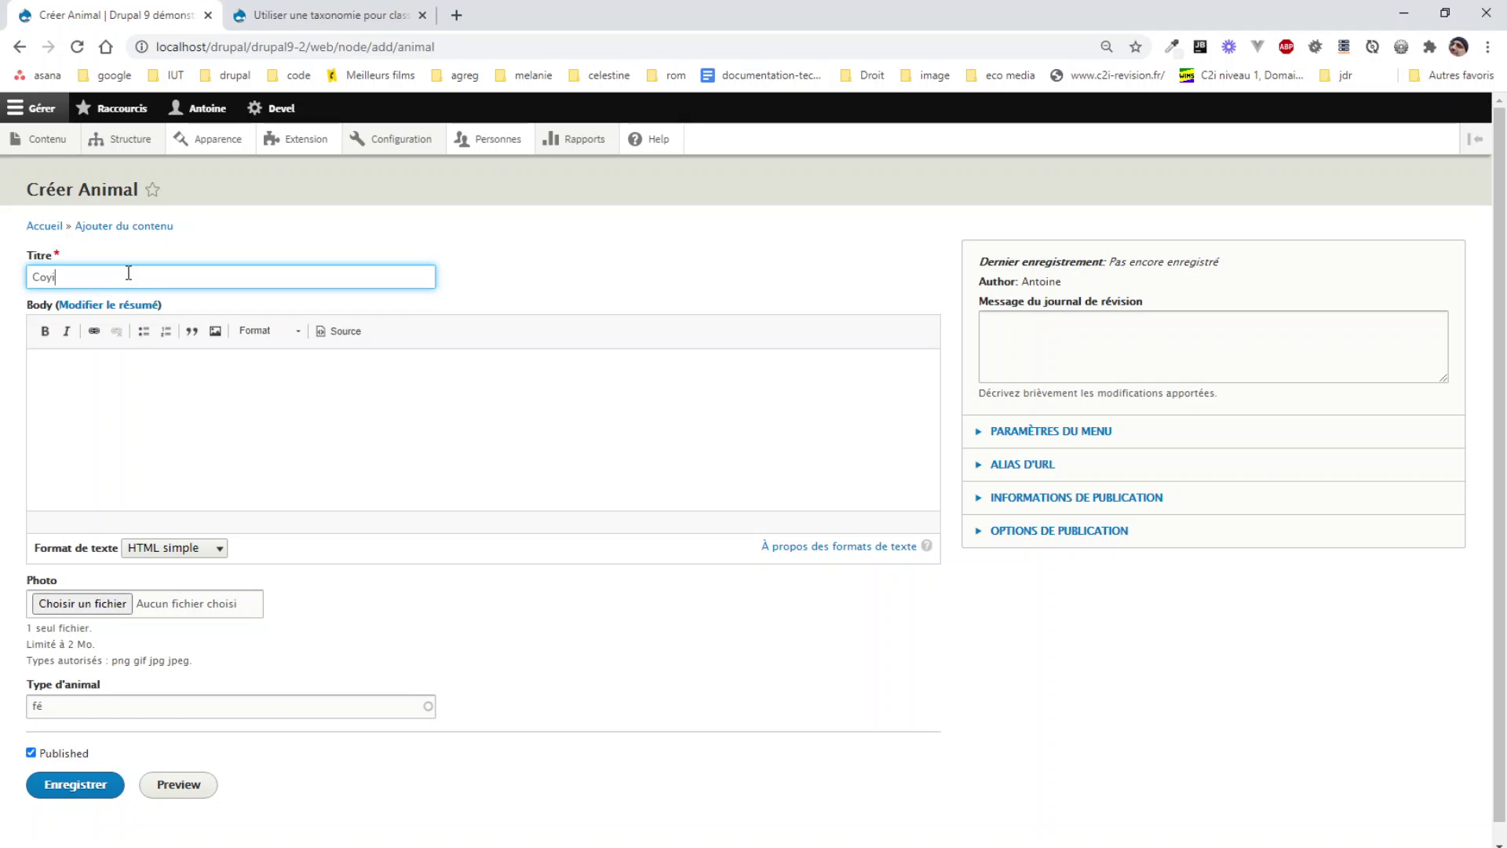
{"action": "type", "text": "yotte"}
{"action": "left_click", "coordinate": [119, 437]}
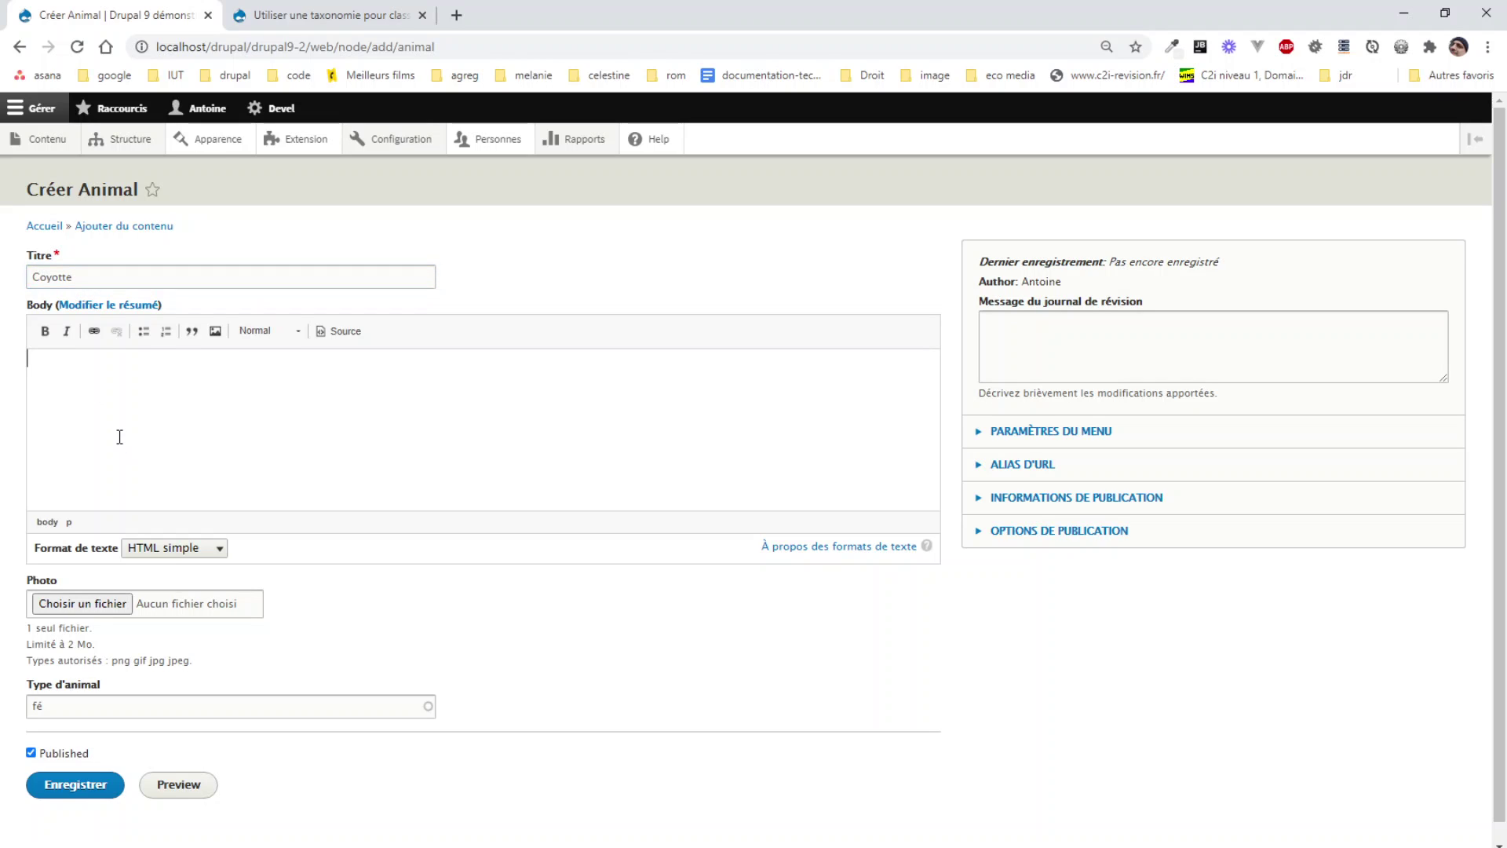
{"action": "type", "text": "Type de chie"}
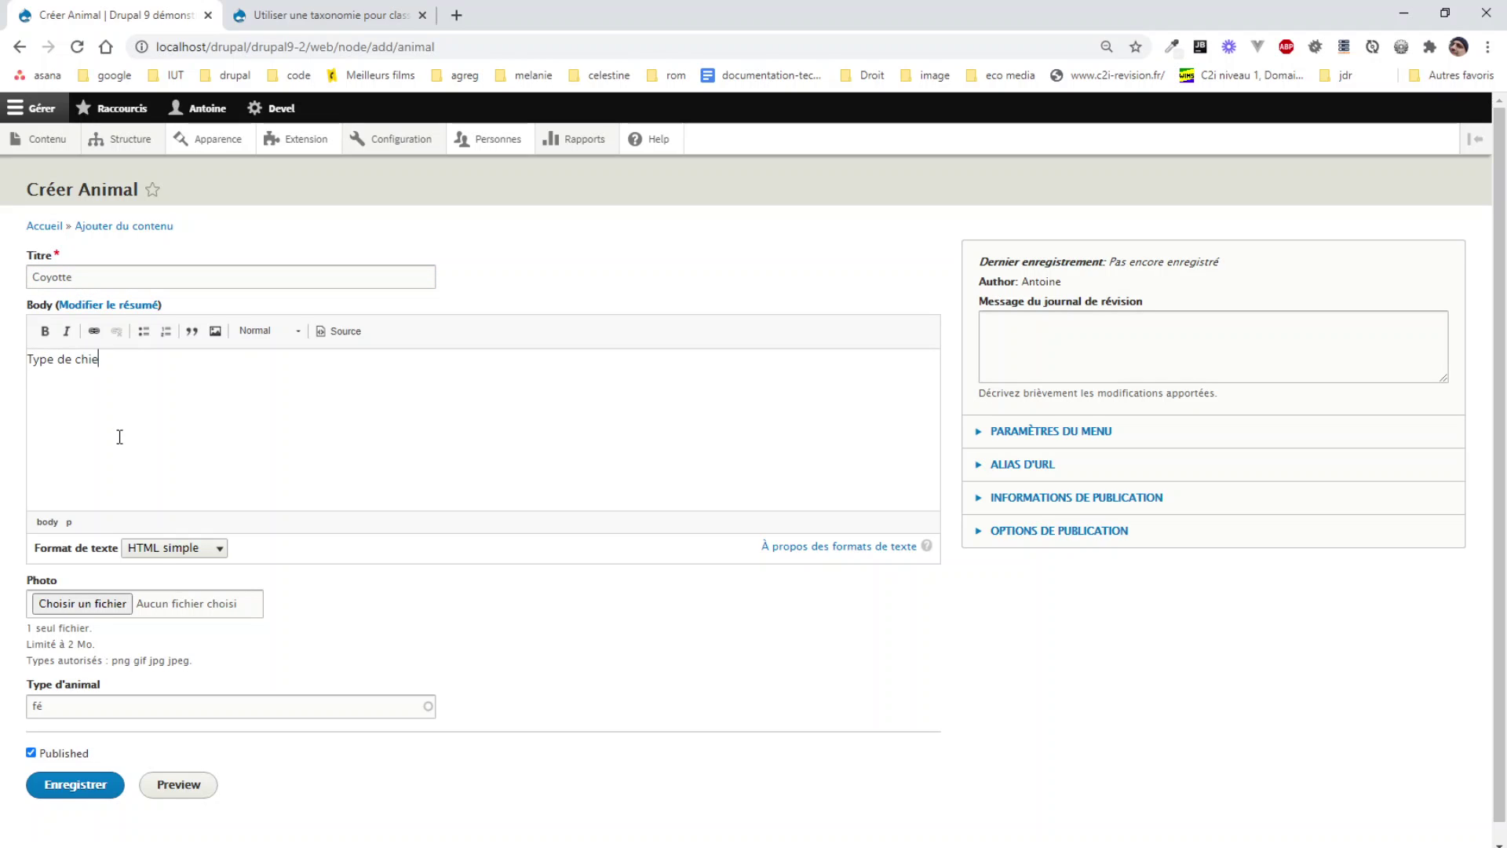
{"action": "type", "text": "n sauvage"}
Upload coyotte.jpg from the Téléchargements folder as the animal's photo
{"action": "left_click", "coordinate": [99, 603]}
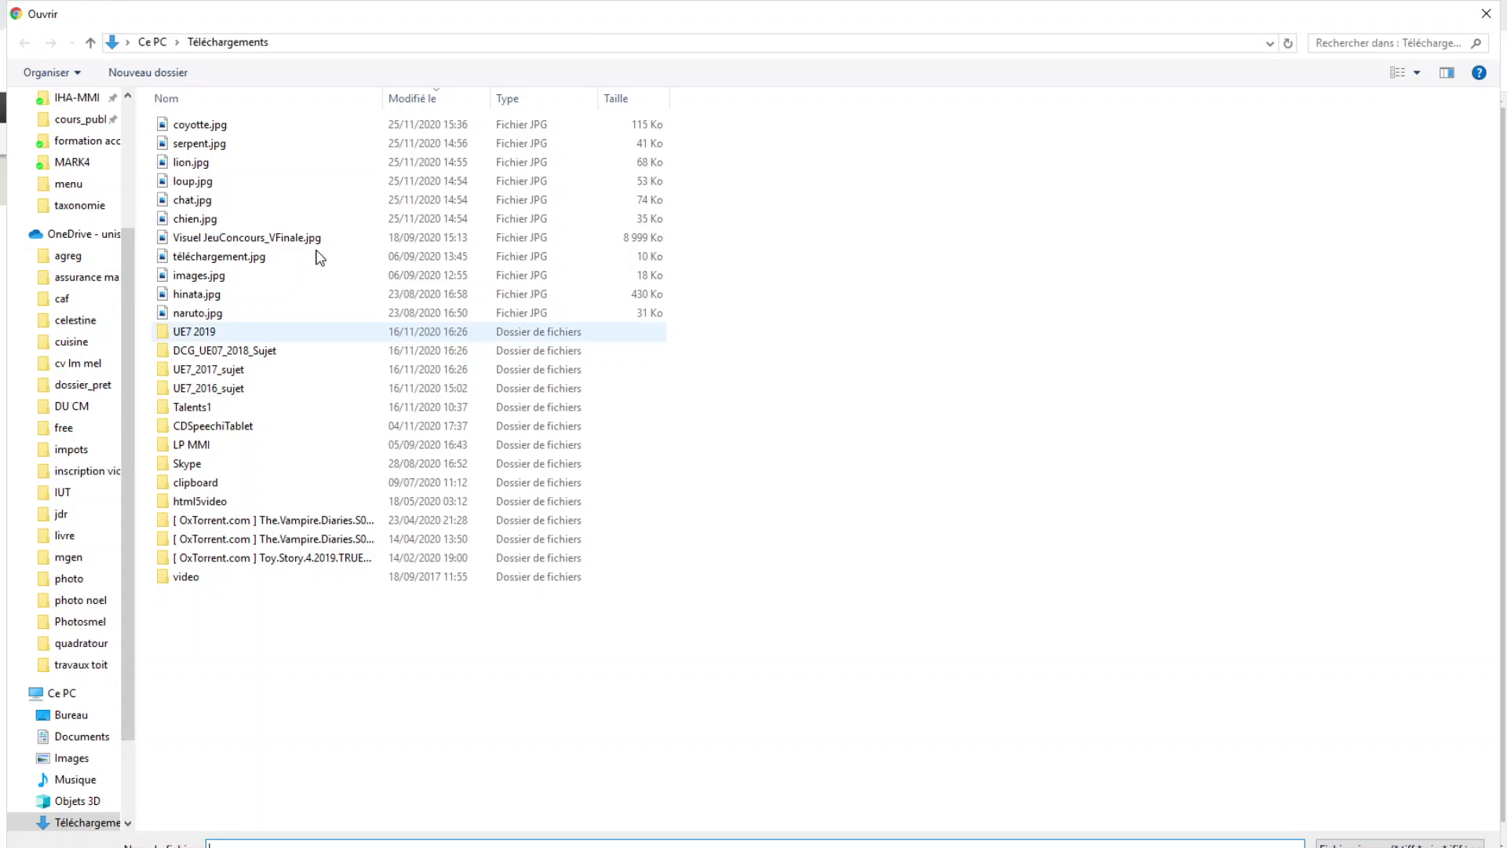
{"action": "left_click", "coordinate": [227, 125]}
{"action": "double_click", "coordinate": [227, 125]}
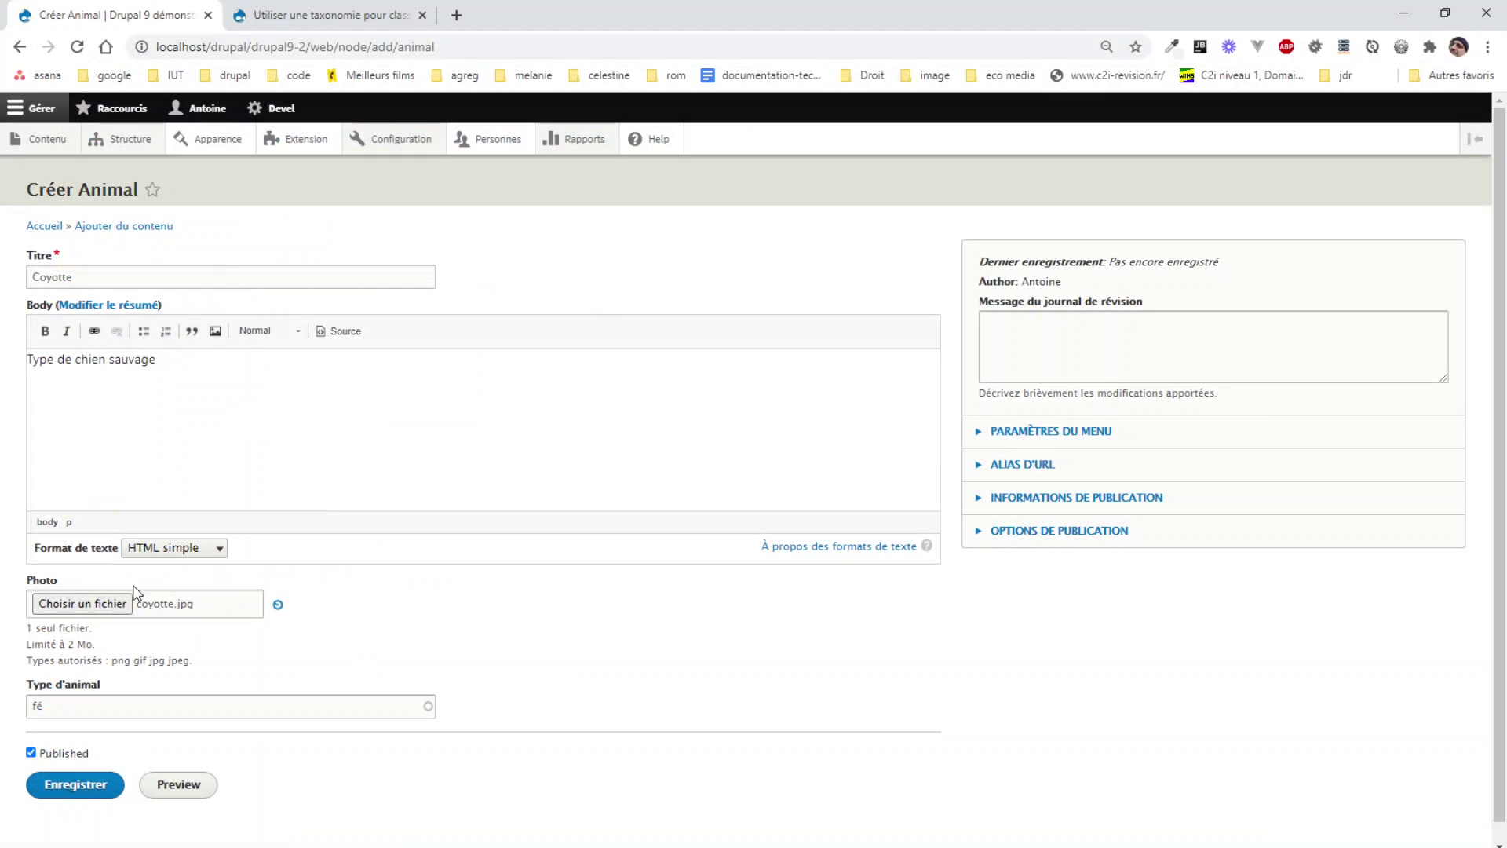
Replace the "Type d'animal" entry with the term "Canidés", save the animal and check its published page
{"action": "double_click", "coordinate": [67, 721]}
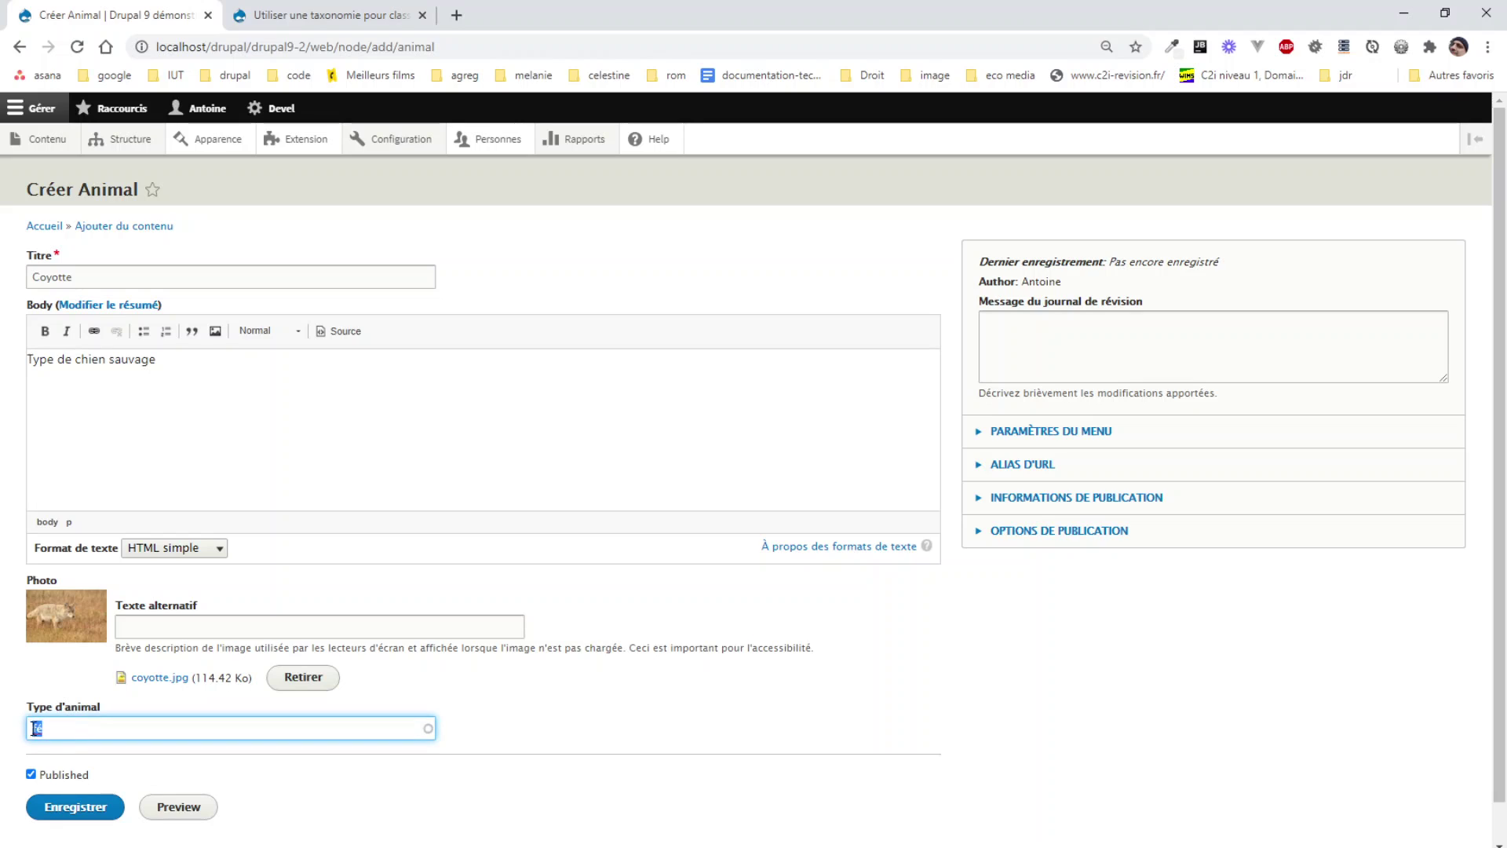
{"action": "type", "text": "cani"}
{"action": "left_click", "coordinate": [49, 752]}
{"action": "left_click", "coordinate": [93, 810]}
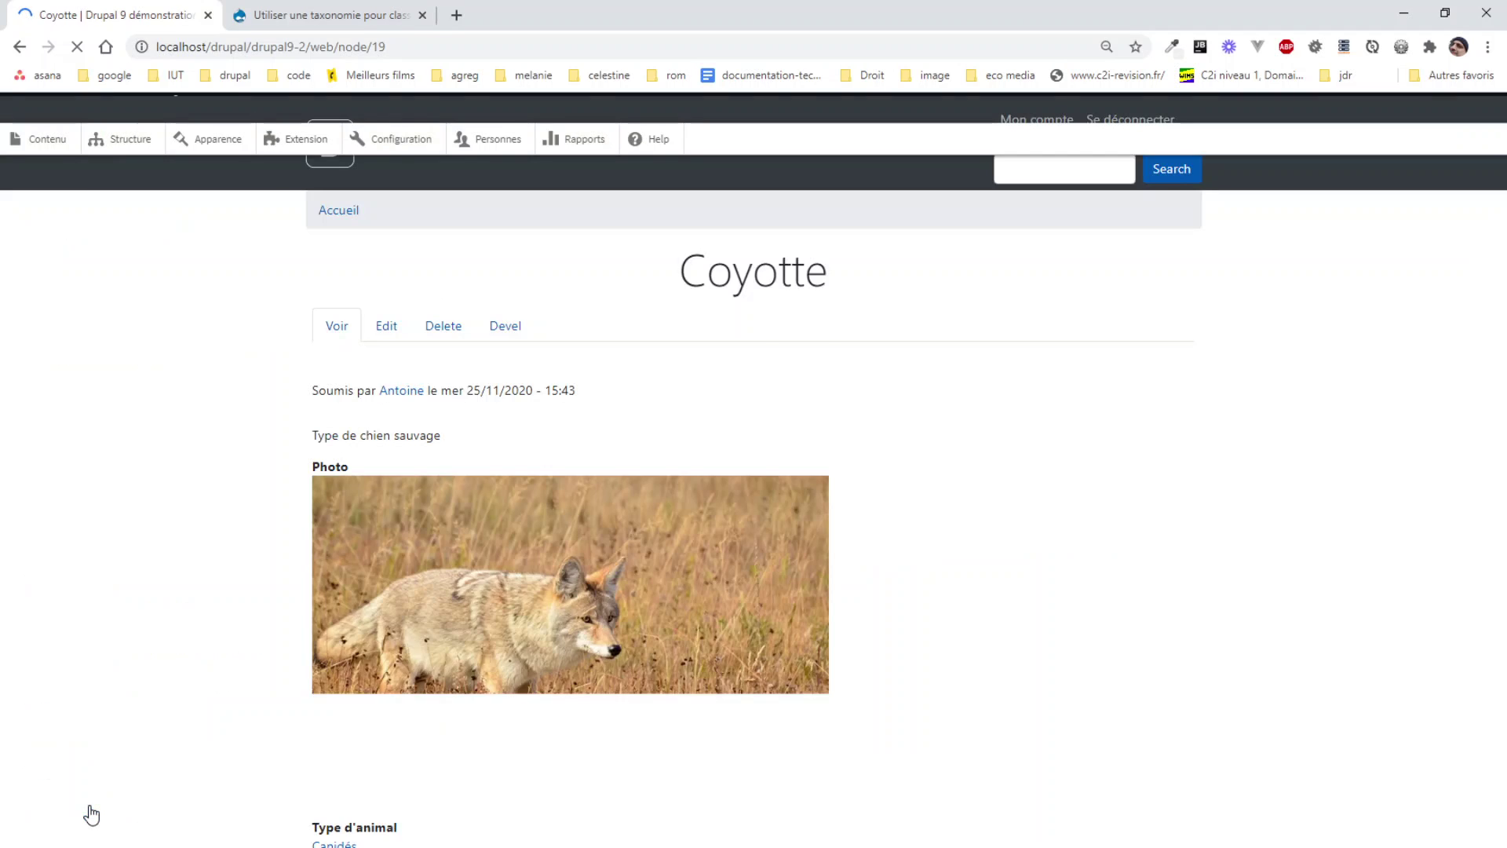
{"action": "scroll", "coordinate": [676, 508], "scroll_direction": "down", "scroll_amount": 1}
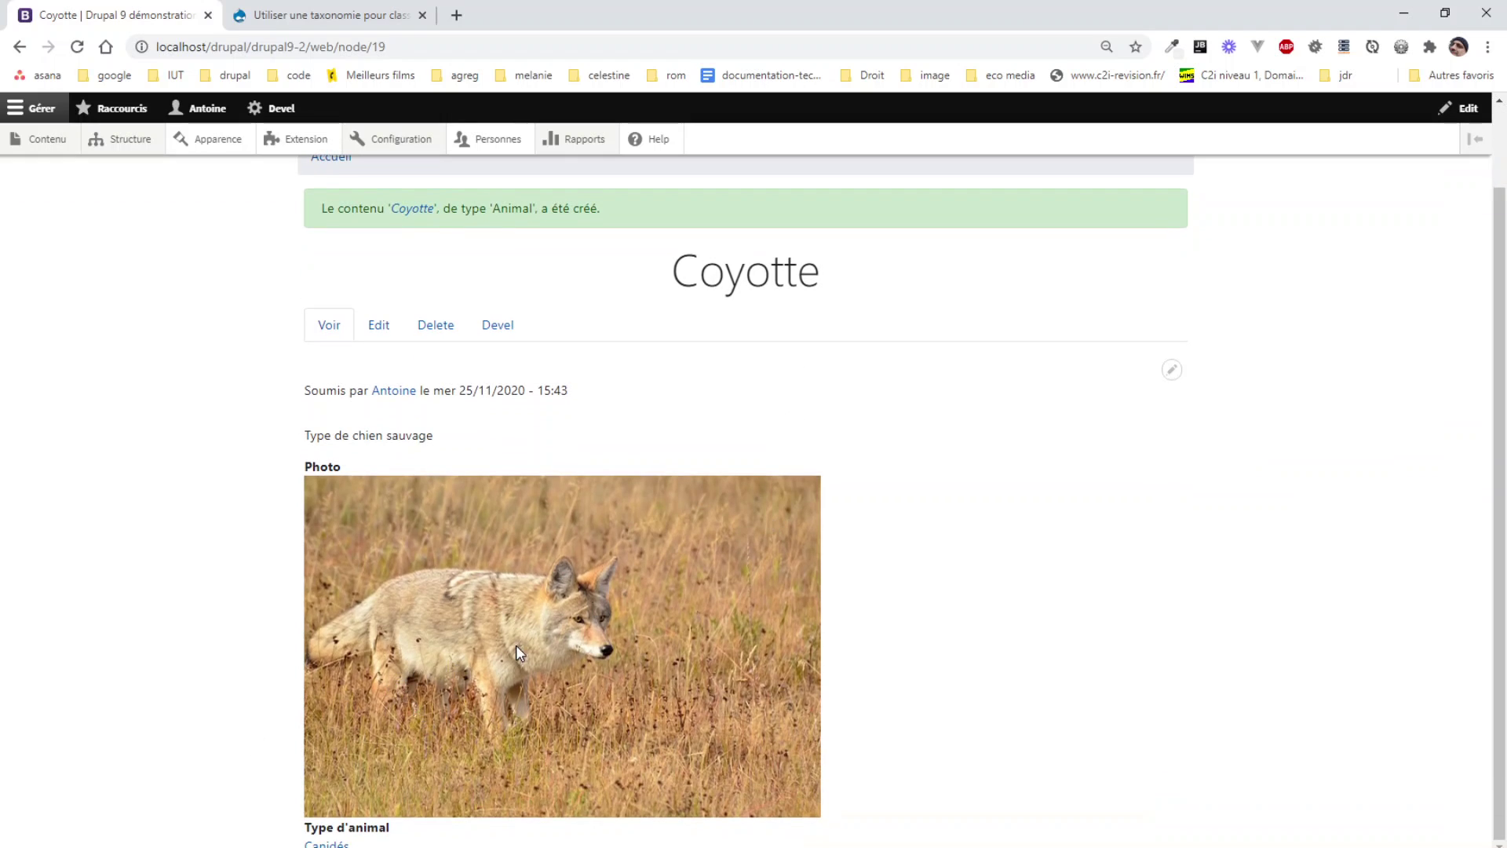
{"action": "scroll", "coordinate": [393, 580], "scroll_direction": "up", "scroll_amount": 1}
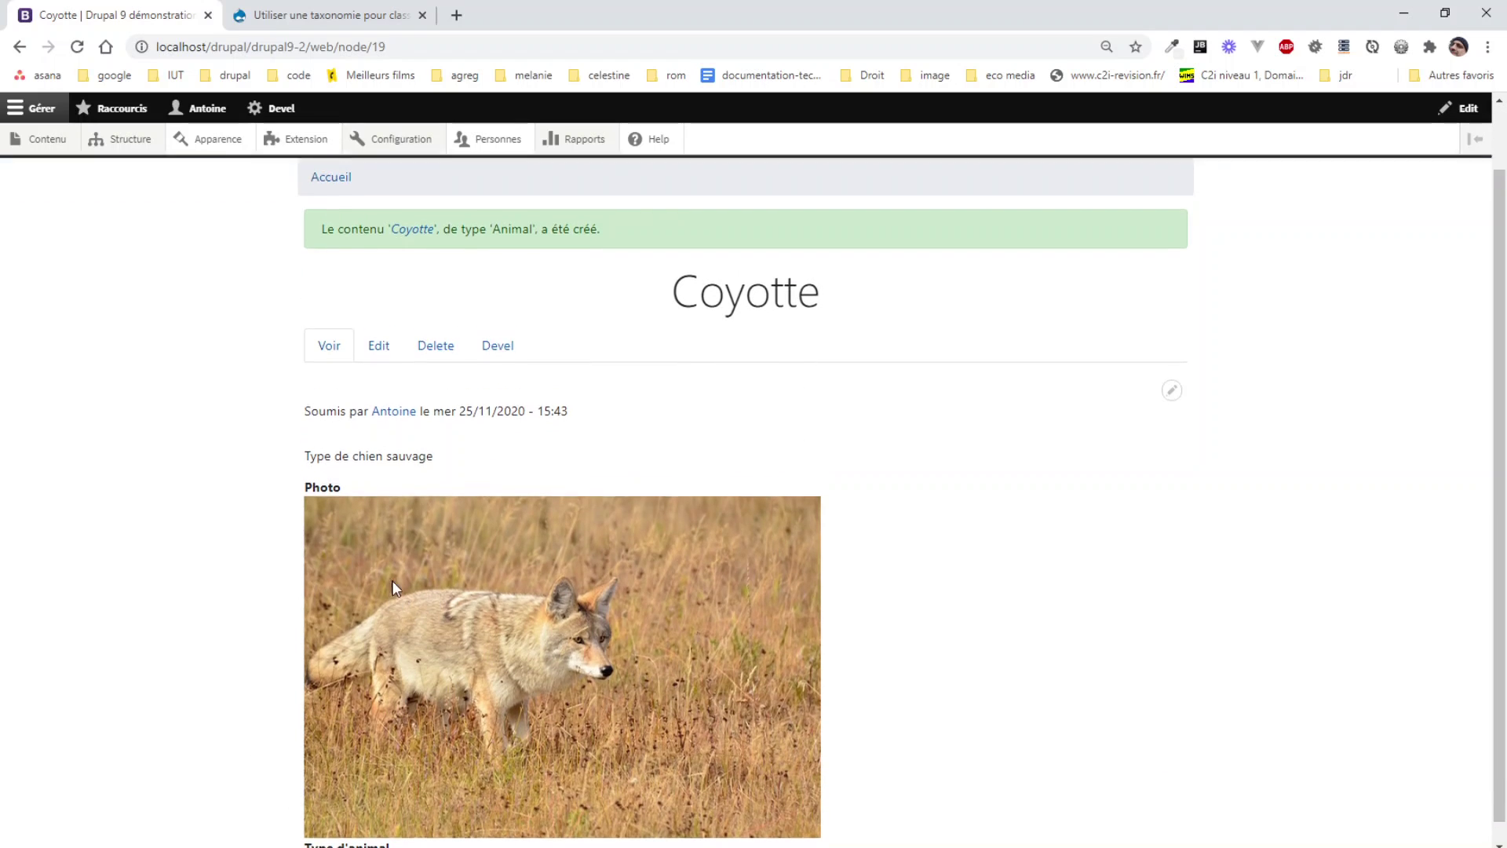